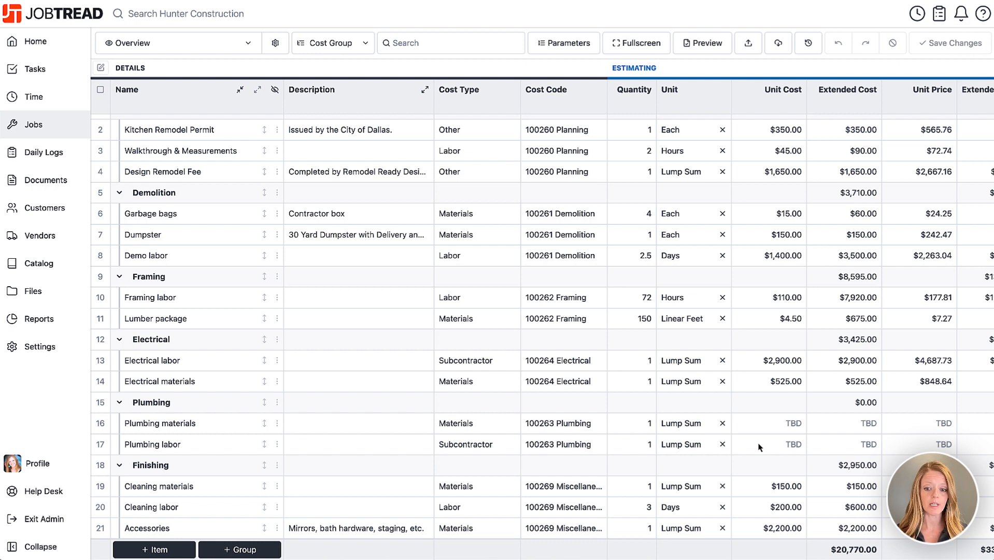
Create a draft bid request to AR Perry Plumbing & Heating including the whole Plumbing group
{"action": "scroll", "coordinate": [762, 439], "scroll_direction": "up", "scroll_amount": 5}
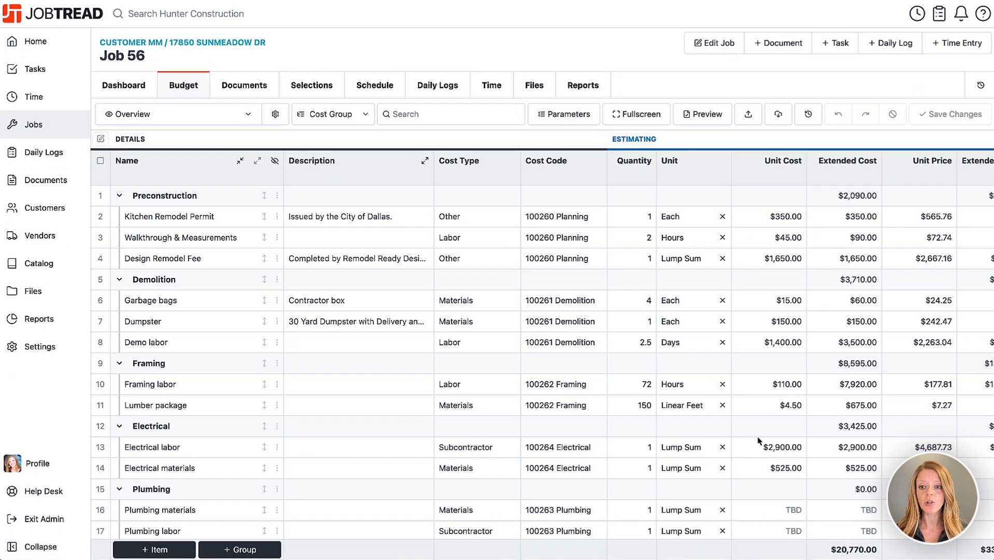
{"action": "left_click", "coordinate": [775, 45]}
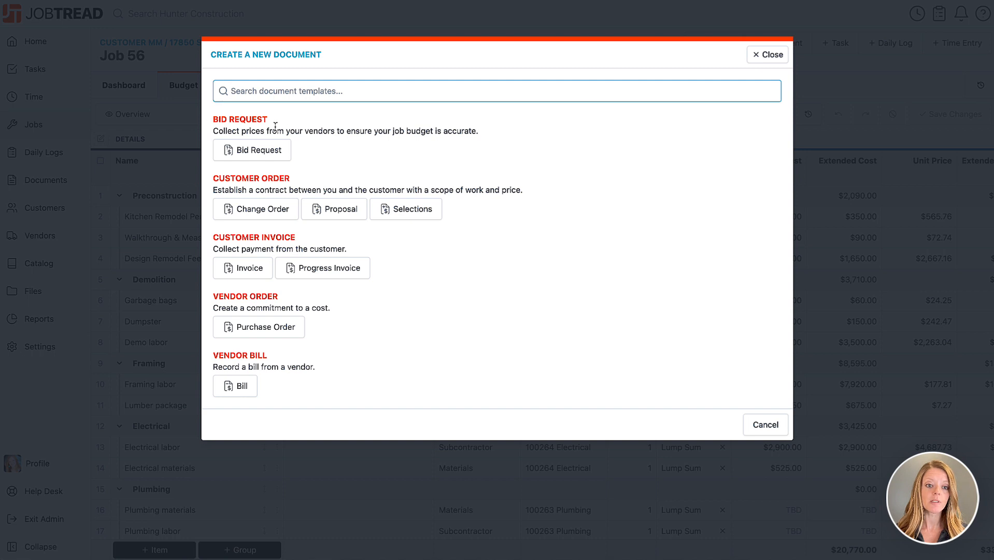
{"action": "left_click", "coordinate": [271, 154]}
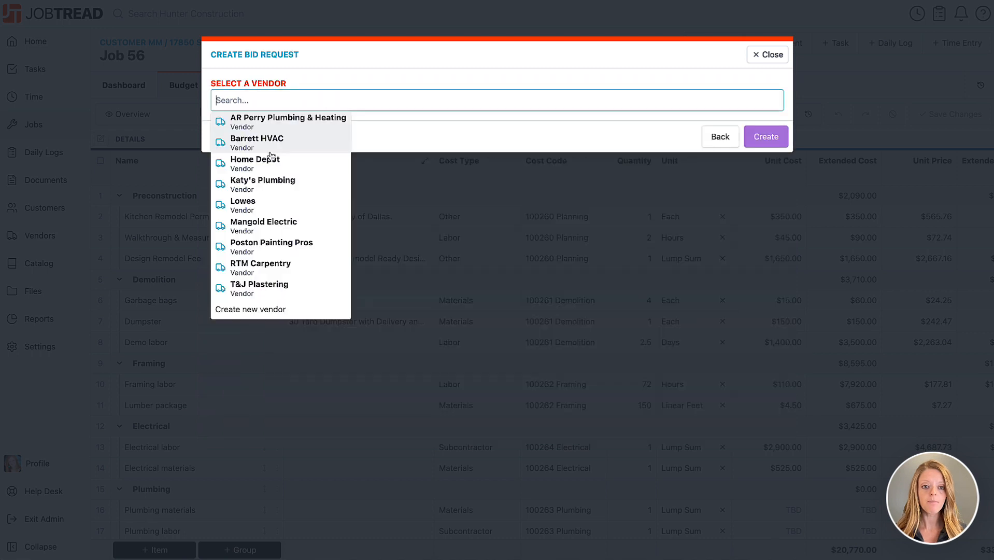
{"action": "left_click", "coordinate": [303, 124]}
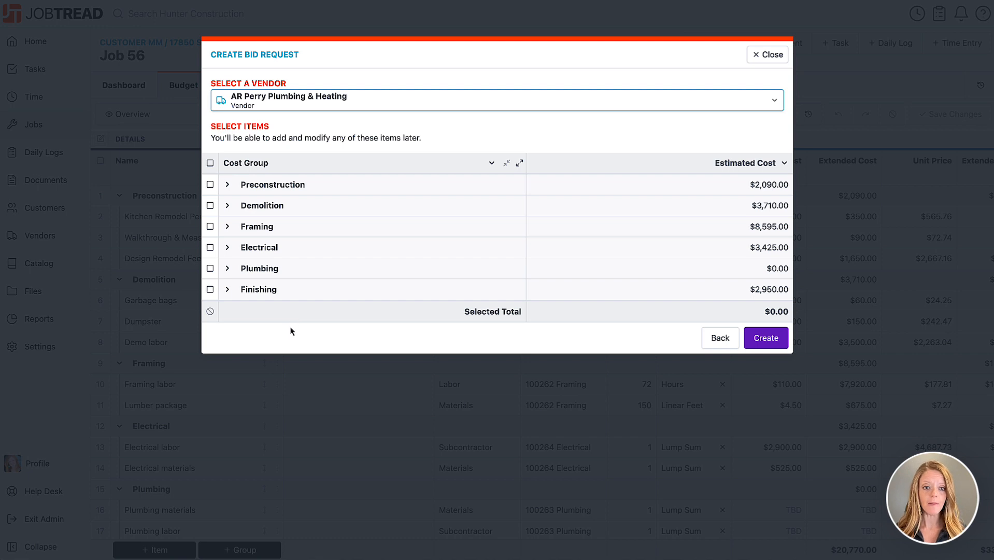
{"action": "left_click", "coordinate": [228, 269]}
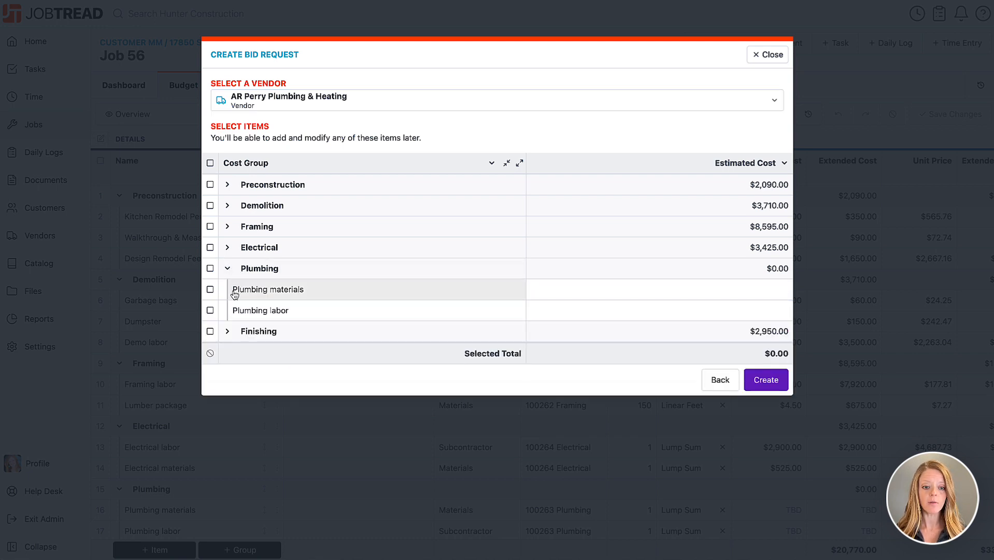
{"action": "left_click", "coordinate": [211, 268]}
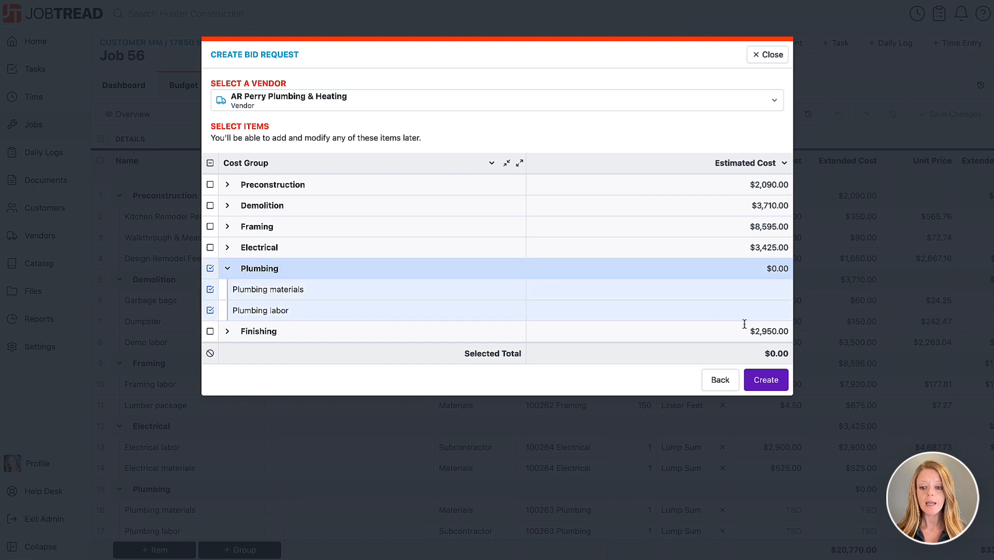
{"action": "left_click", "coordinate": [766, 379]}
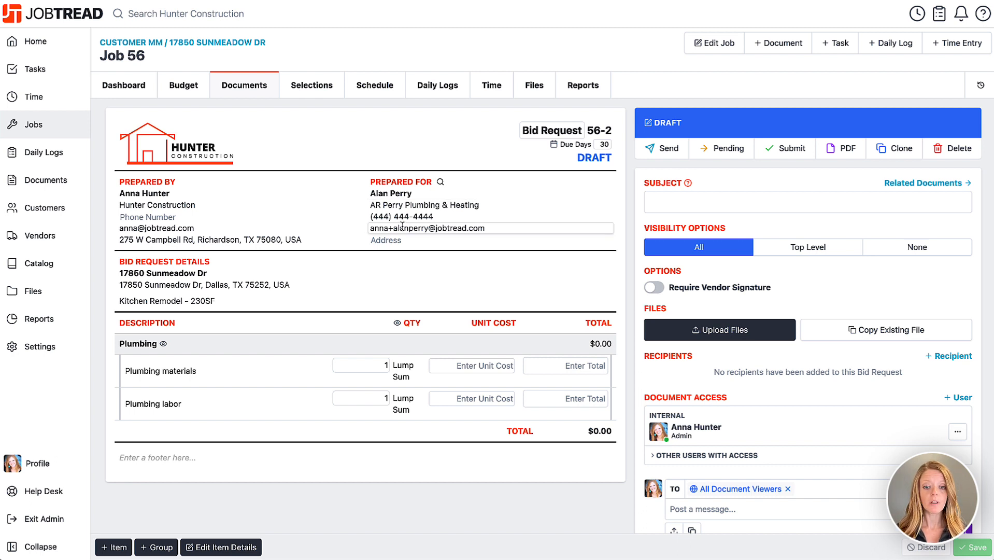
Add 'Replace all cast iron plumbing with PEX and PVC when needed.' below the Kitchen Remodel - 230SF line
{"action": "left_click", "coordinate": [283, 239]}
{"action": "left_click", "coordinate": [275, 300]}
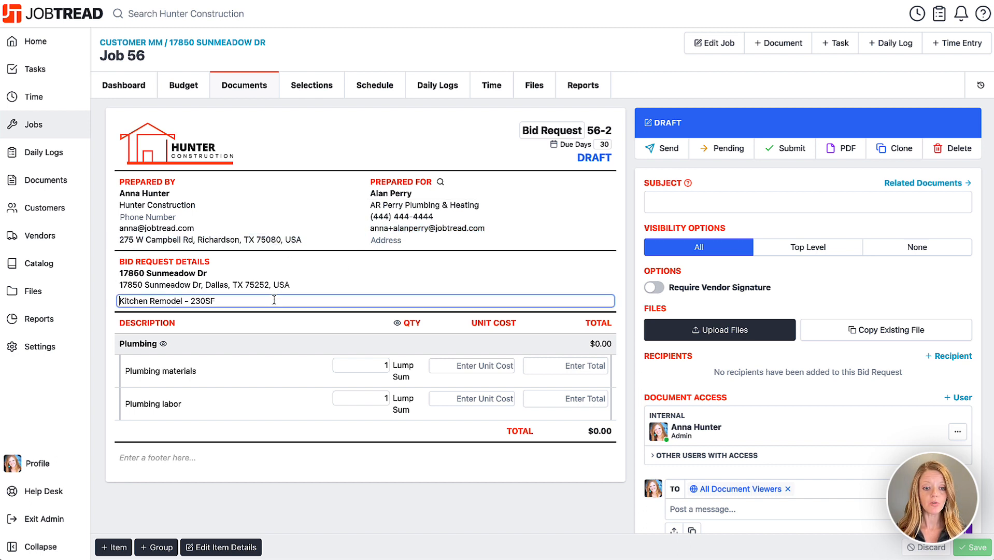
{"action": "key", "text": "Return"}
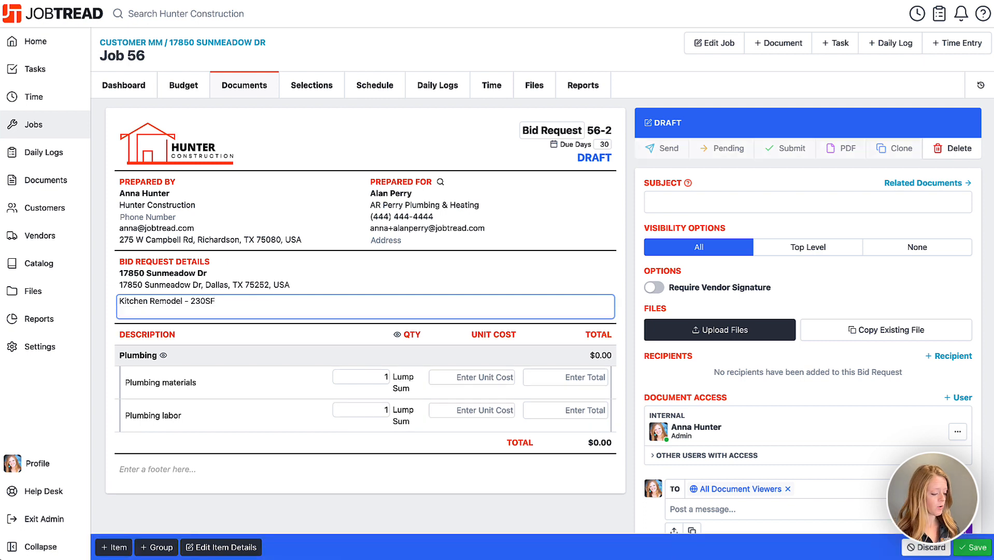
{"action": "type", "text": "Replace"}
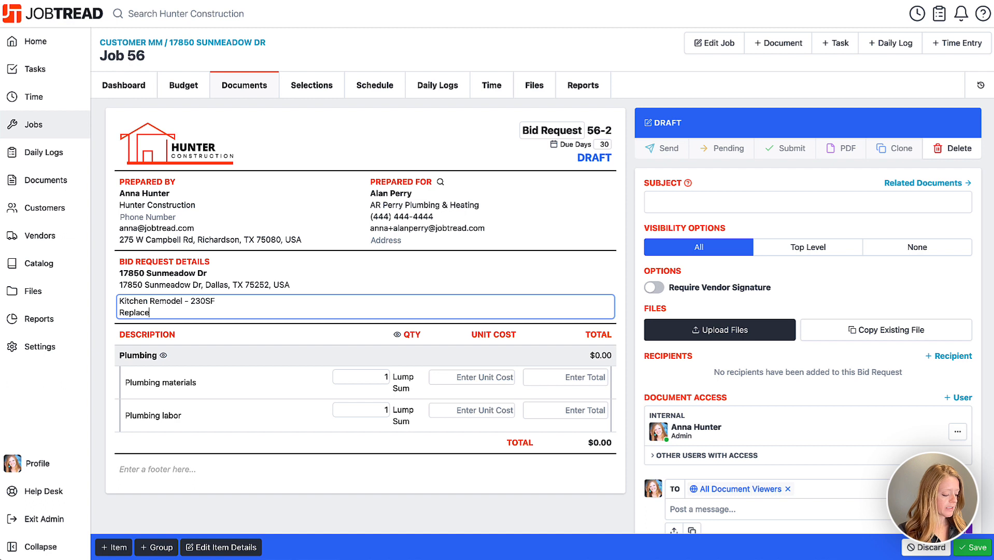
{"action": "type", "text": " all cast iron "}
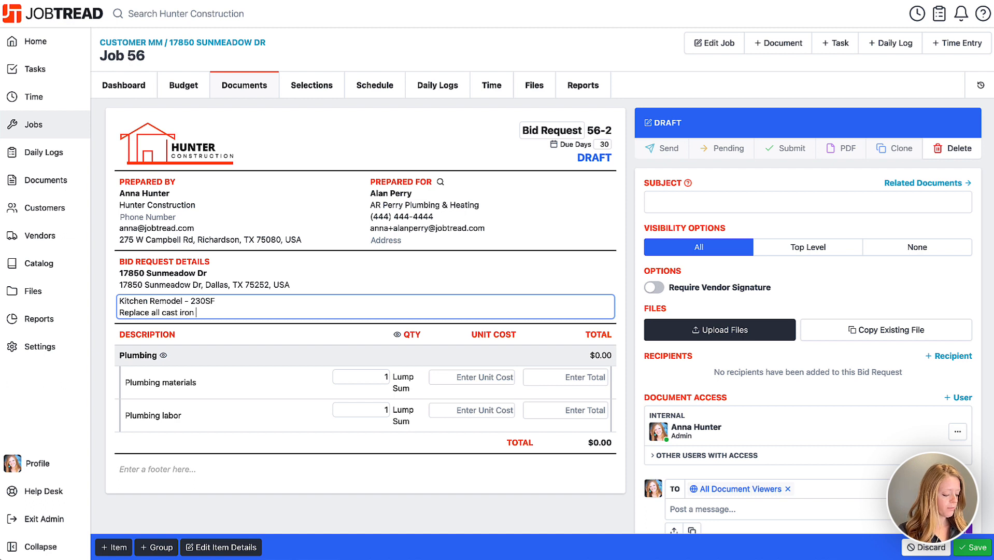
{"action": "type", "text": "plumbing with "}
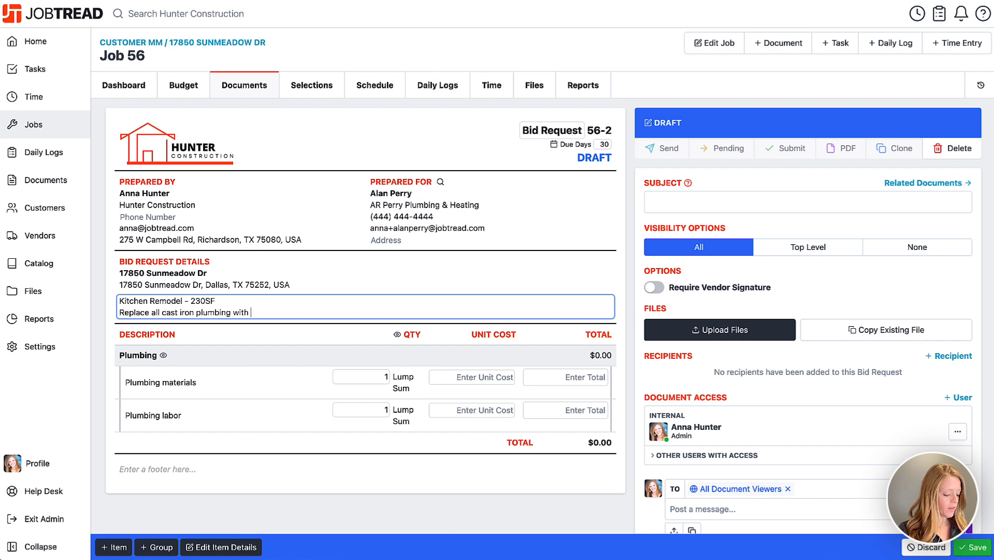
{"action": "type", "text": "PEX and PV"}
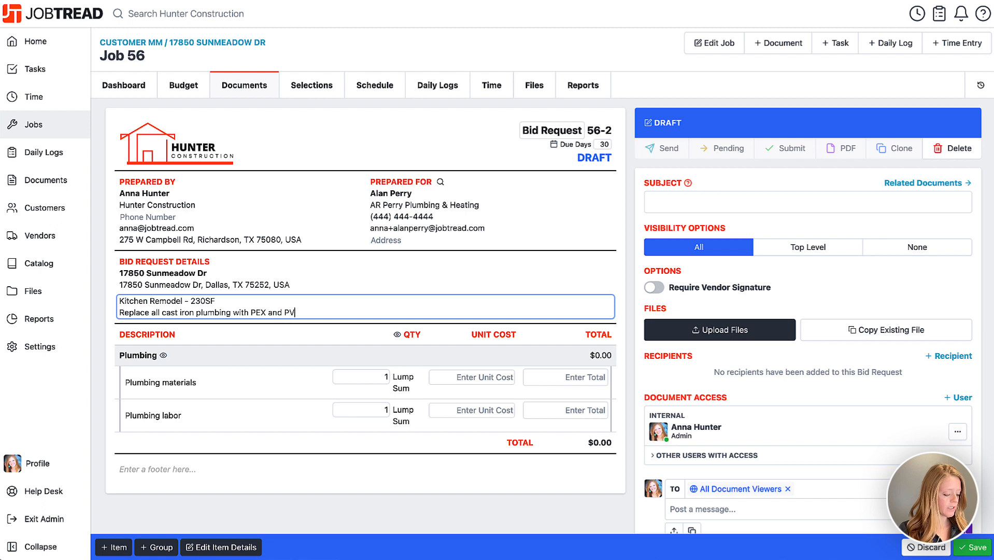
{"action": "type", "text": "C when "}
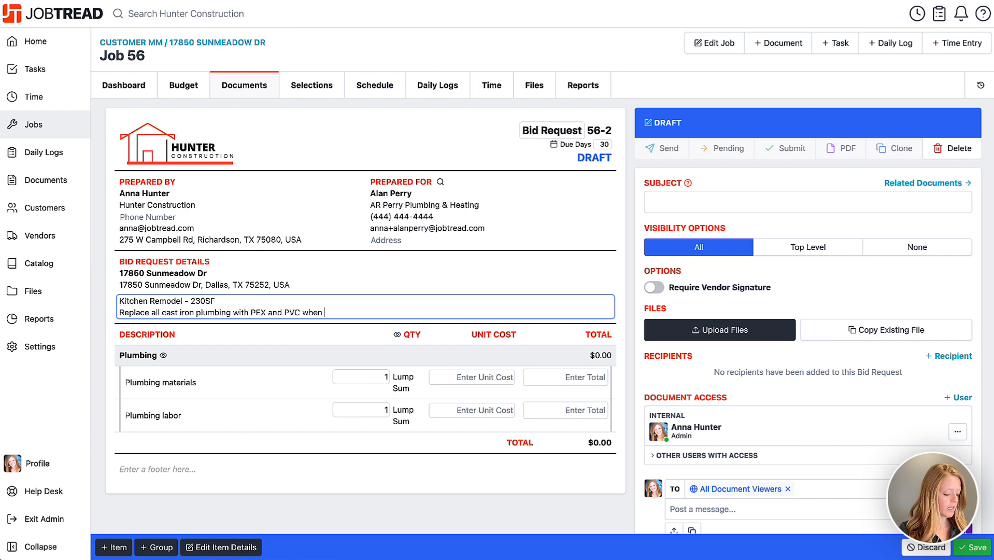
{"action": "type", "text": "needed."}
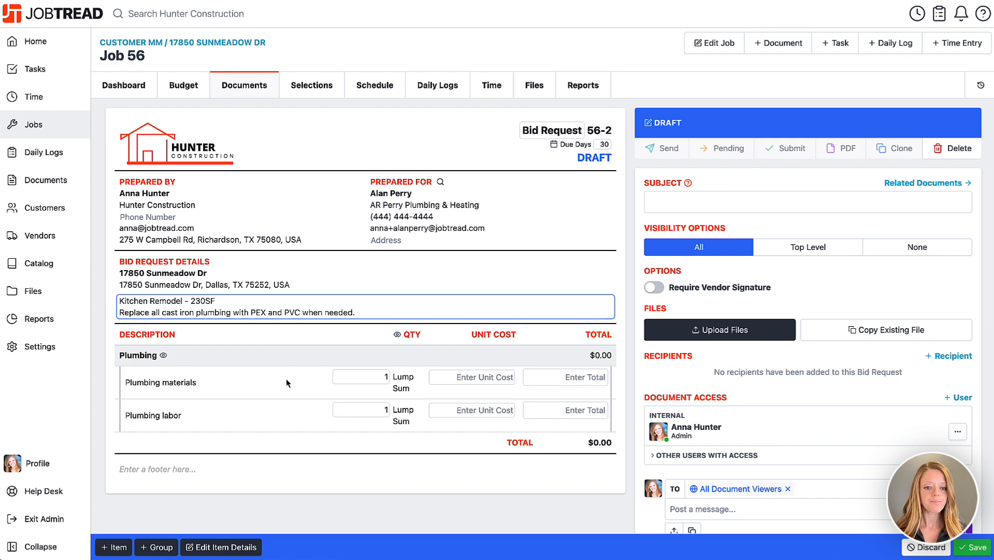
{"action": "left_click", "coordinate": [301, 513]}
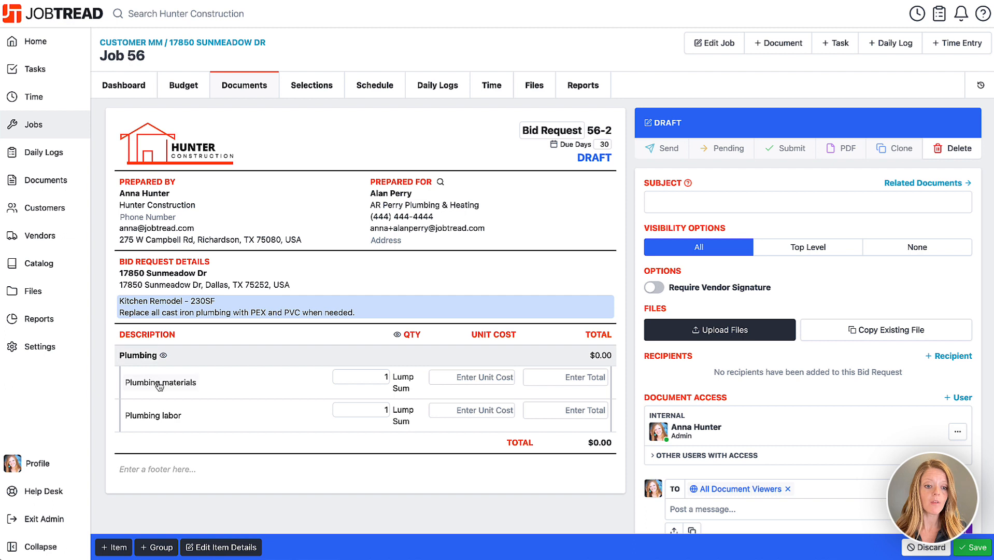
Describe the Plumbing materials item as 'Preferred PEX materials' and review the Plumbing labor item details
{"action": "left_click", "coordinate": [131, 357]}
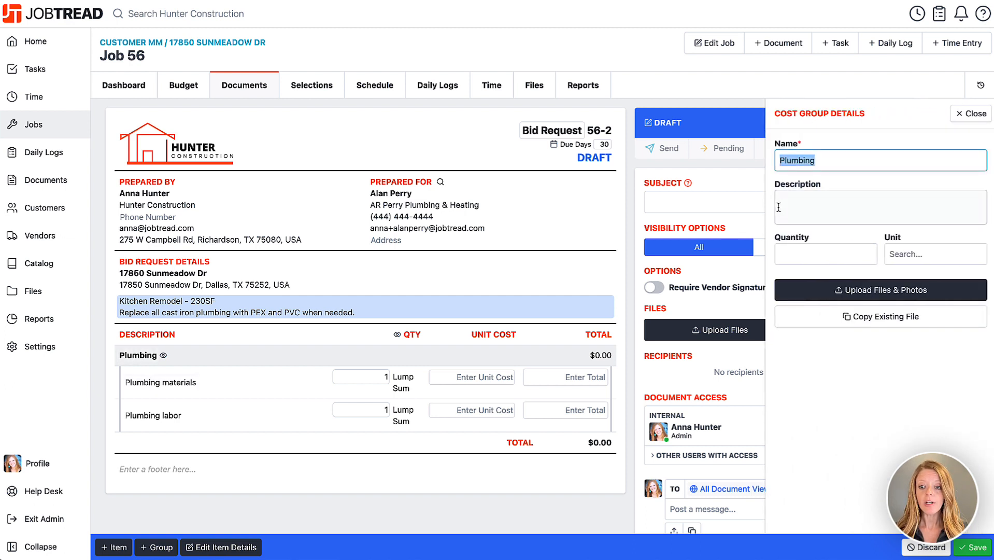
{"action": "left_click", "coordinate": [781, 206]}
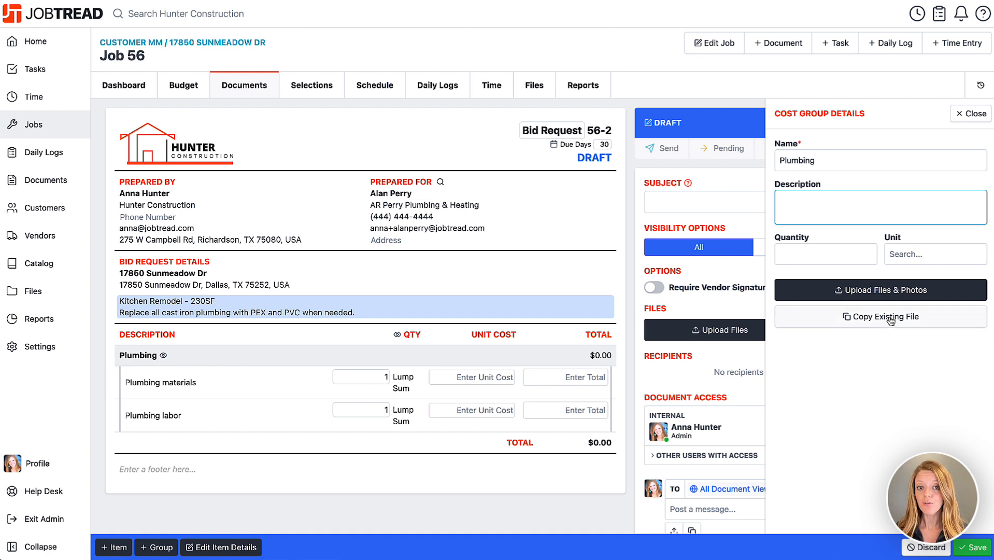
{"action": "left_click", "coordinate": [968, 121]}
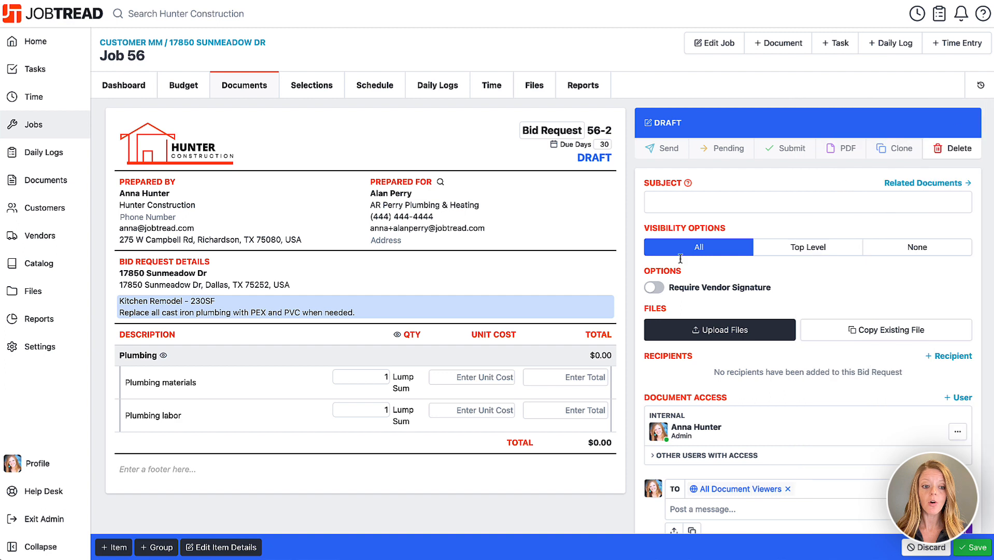
{"action": "left_click", "coordinate": [174, 383]}
{"action": "left_click", "coordinate": [853, 204]}
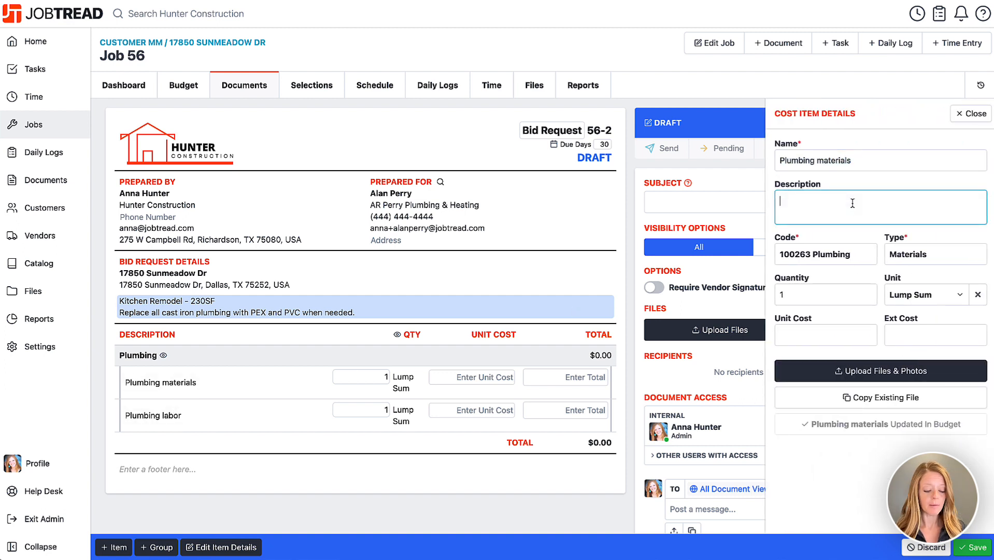
{"action": "type", "text": "Prefer"}
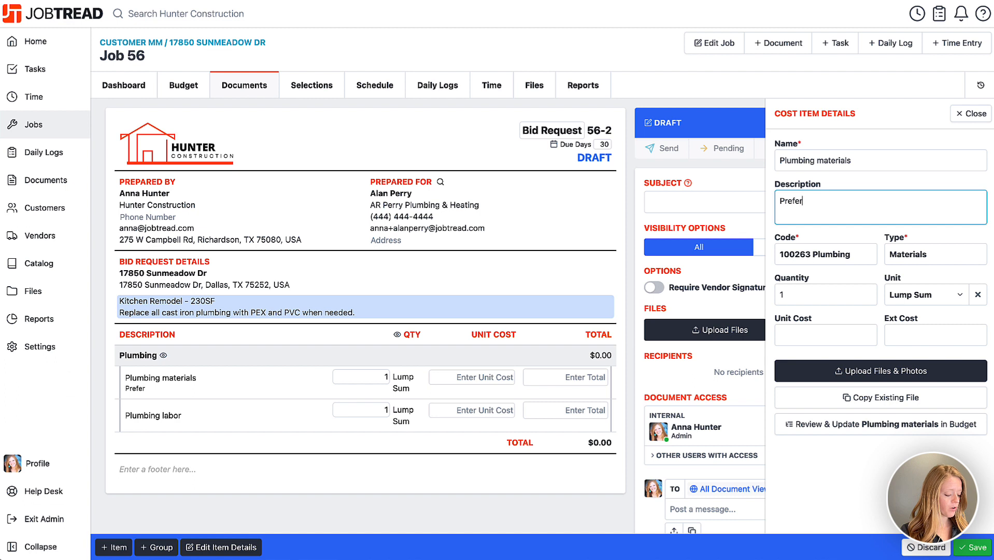
{"action": "type", "text": "red PEX materials"}
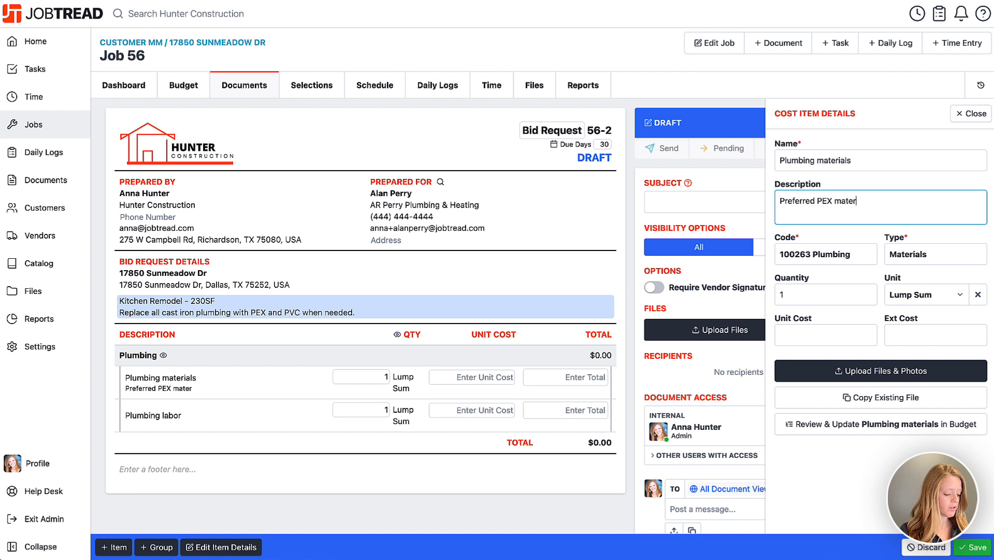
{"action": "left_click", "coordinate": [974, 114]}
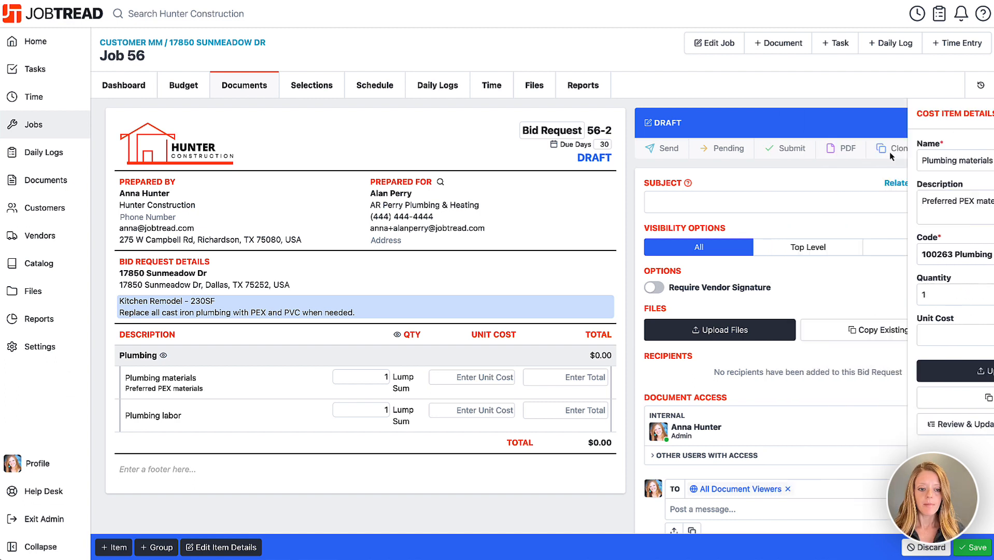
{"action": "left_click", "coordinate": [145, 416]}
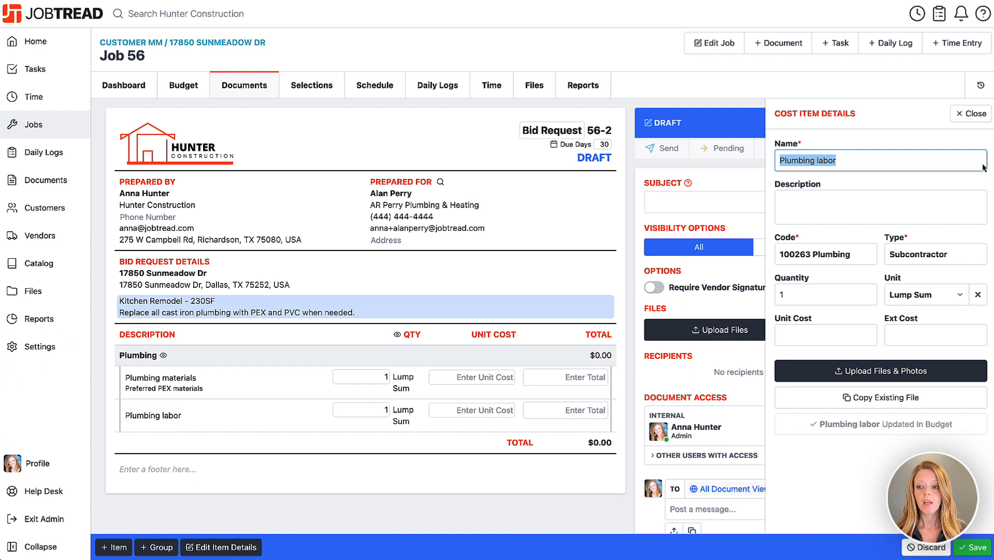
{"action": "left_click", "coordinate": [967, 116]}
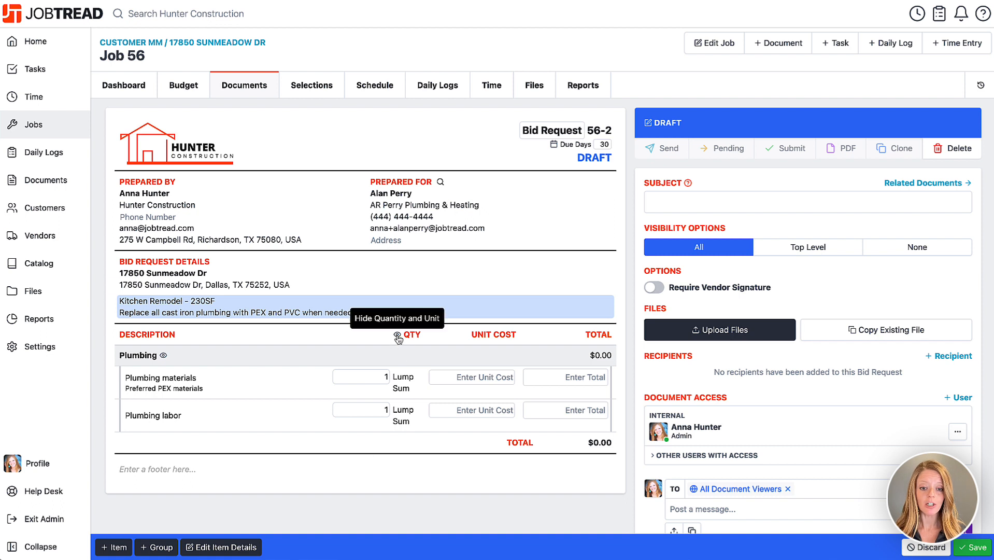
Hide the quantity, unit and unit-cost columns so only descriptions and totals show
{"action": "left_click", "coordinate": [397, 335]}
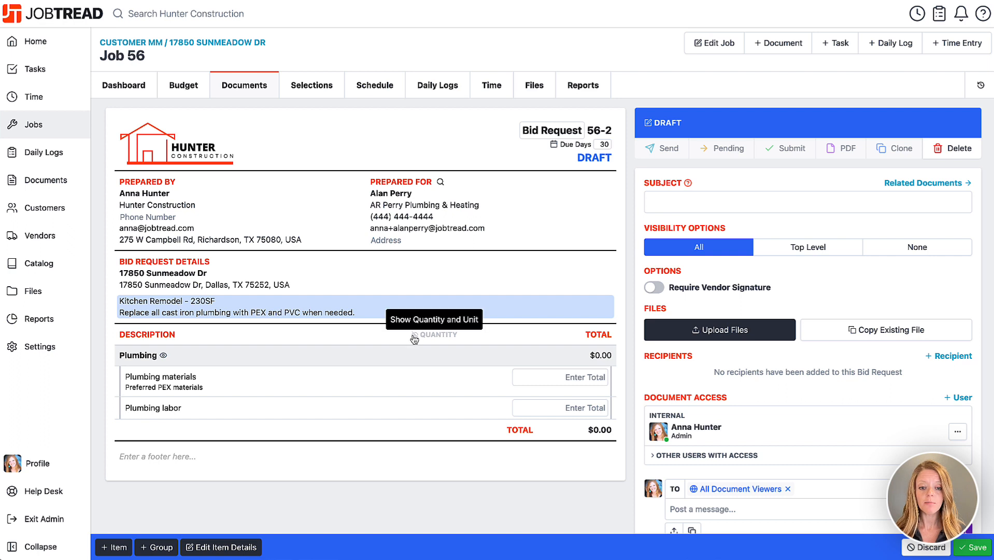
{"action": "left_click", "coordinate": [414, 335]}
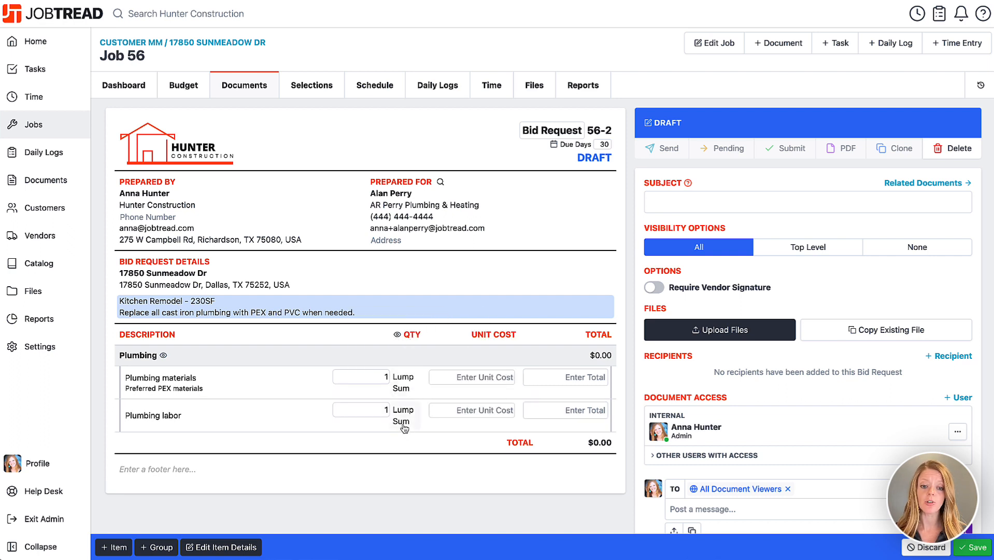
{"action": "left_click", "coordinate": [398, 335]}
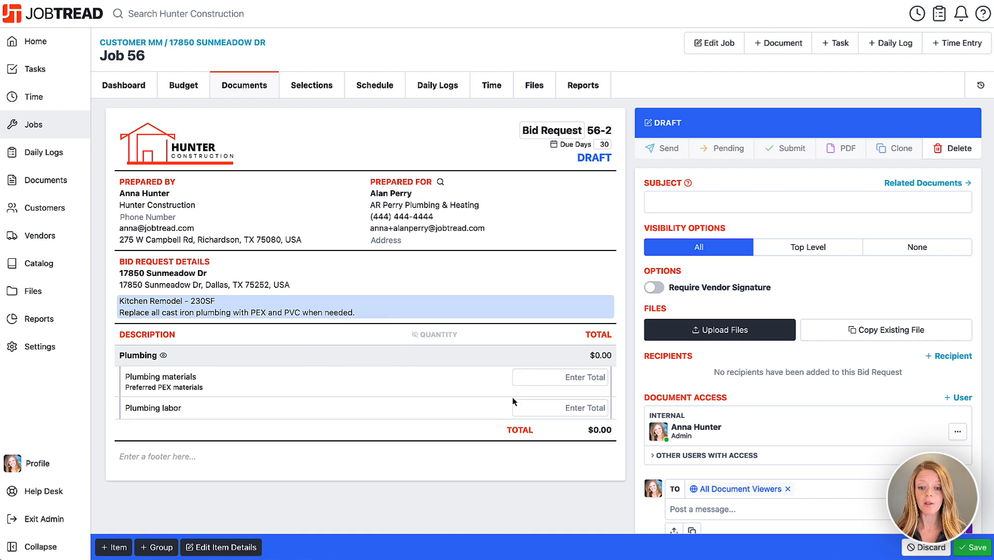
{"action": "scroll", "coordinate": [538, 442], "scroll_direction": "down", "scroll_amount": 1}
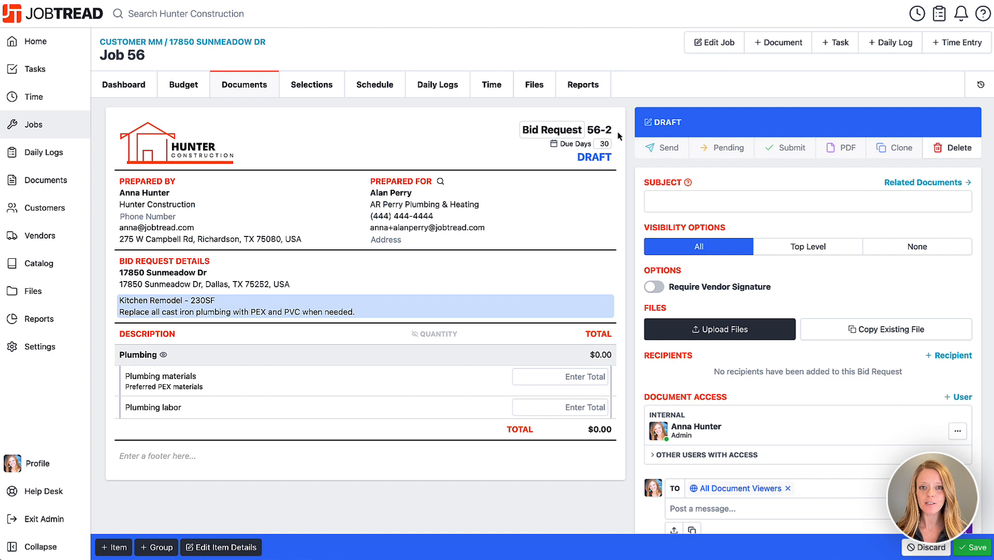
Enter the subject 'Plumbing Materials and Labor' and switch on Require Vendor Signature
{"action": "left_click", "coordinate": [670, 205]}
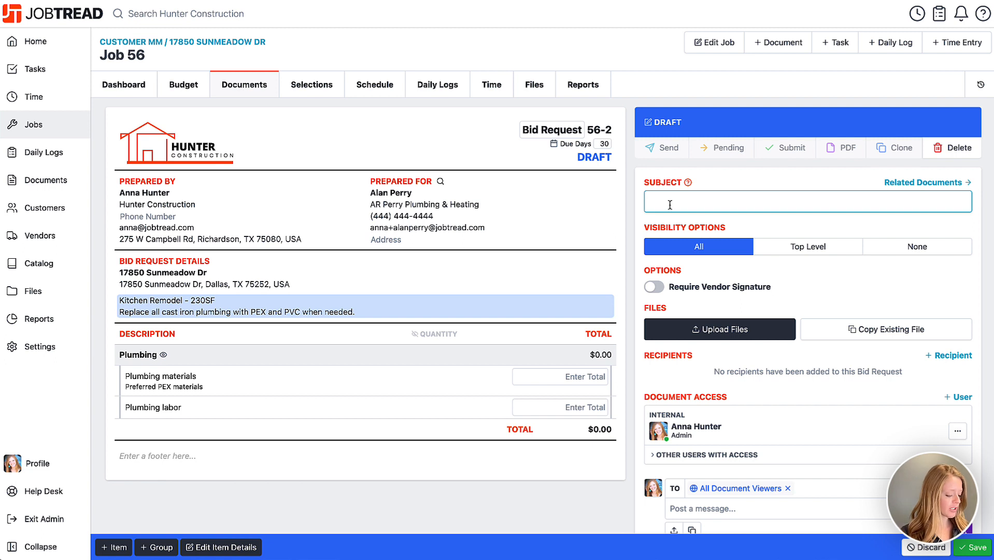
{"action": "type", "text": "Plumbing Ma"}
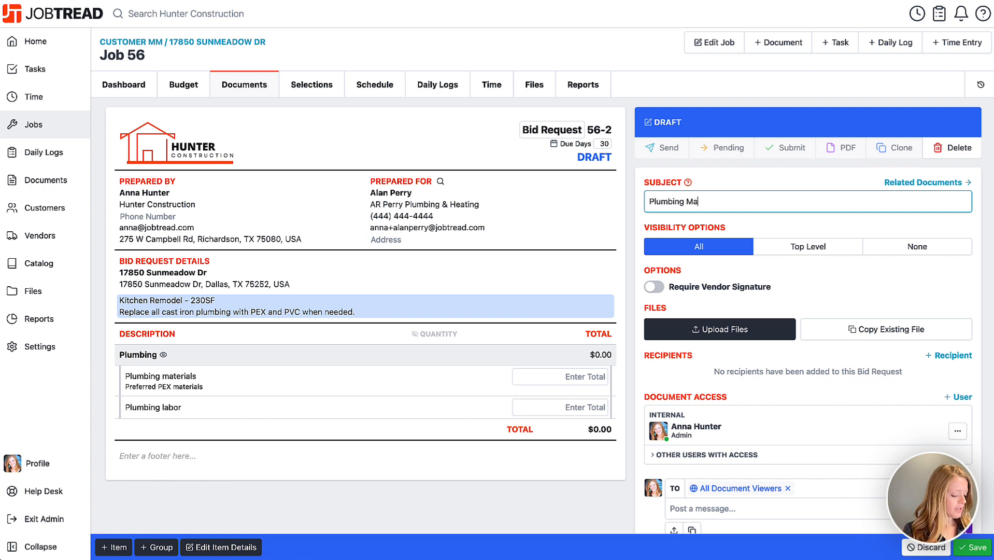
{"action": "type", "text": "terials and Labor"}
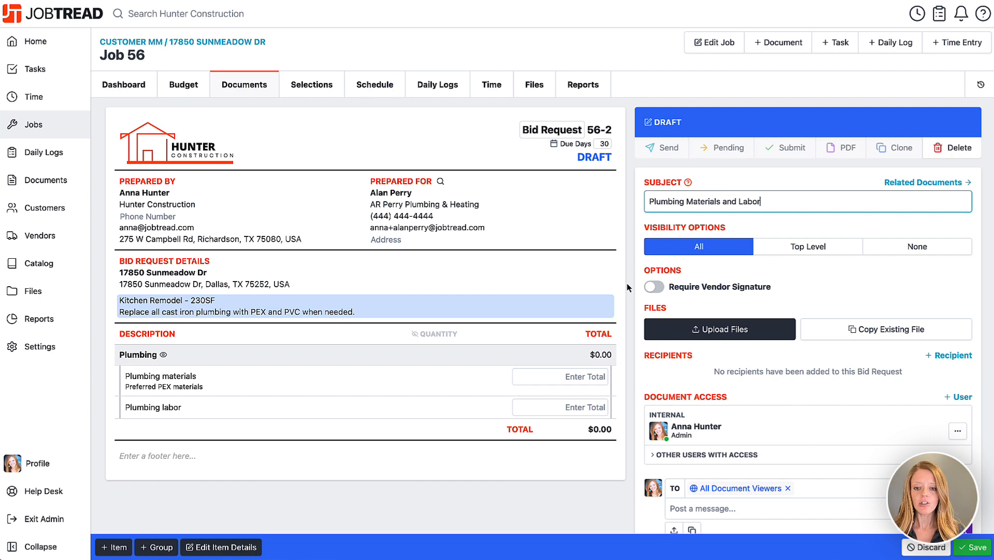
{"action": "scroll", "coordinate": [637, 286], "scroll_direction": "down", "scroll_amount": 1}
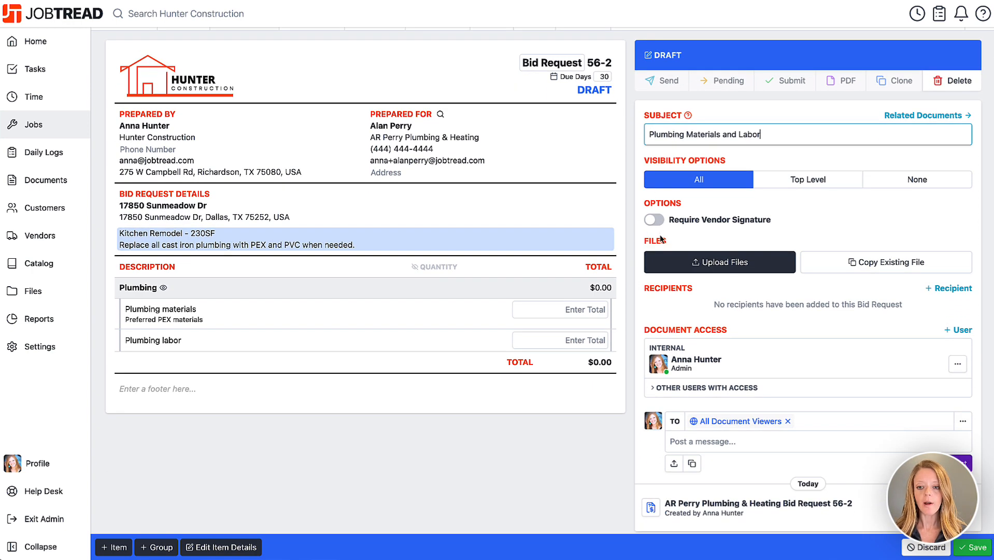
{"action": "left_click", "coordinate": [655, 222]}
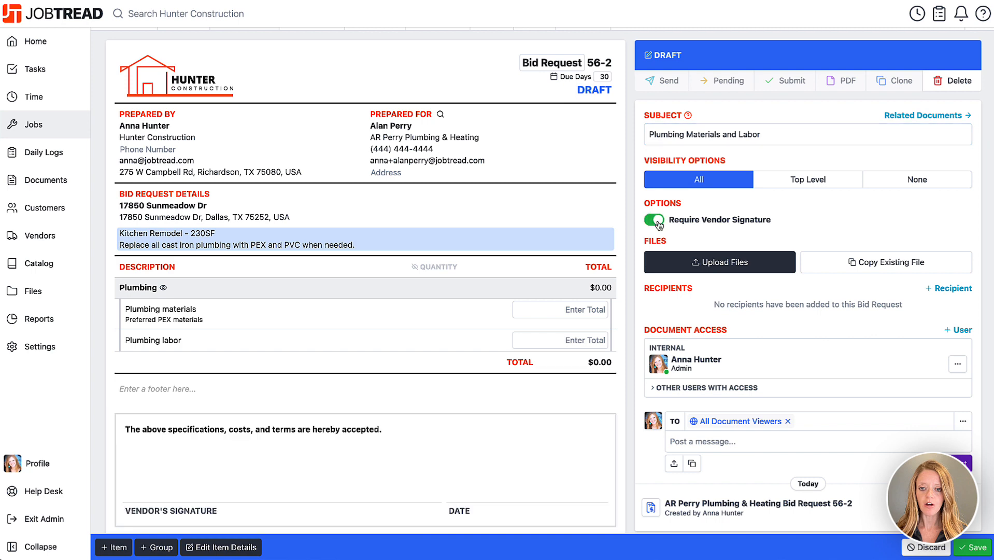
{"action": "scroll", "coordinate": [638, 262], "scroll_direction": "down", "scroll_amount": 1}
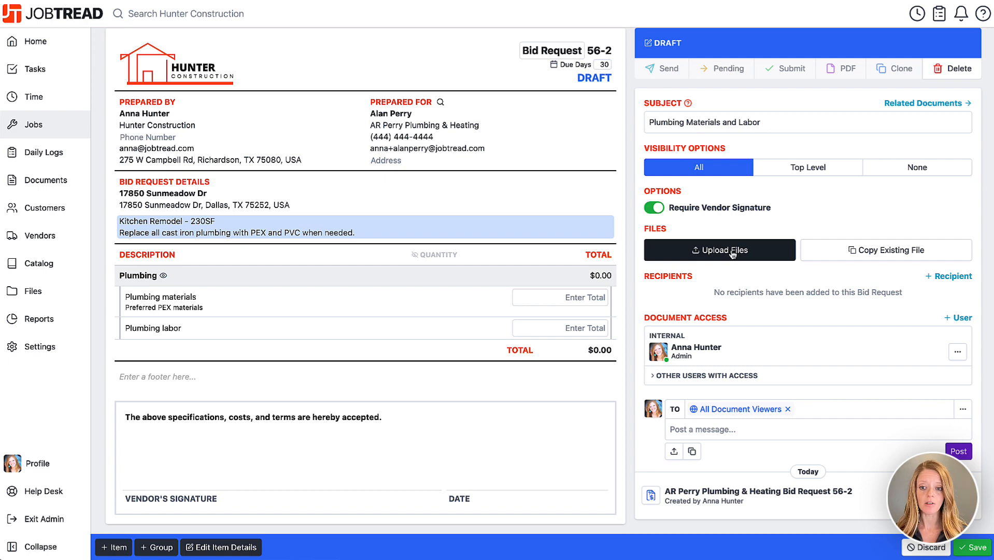
Upload 7.png and 8.png from the computer to the bid request
{"action": "left_click", "coordinate": [727, 254]}
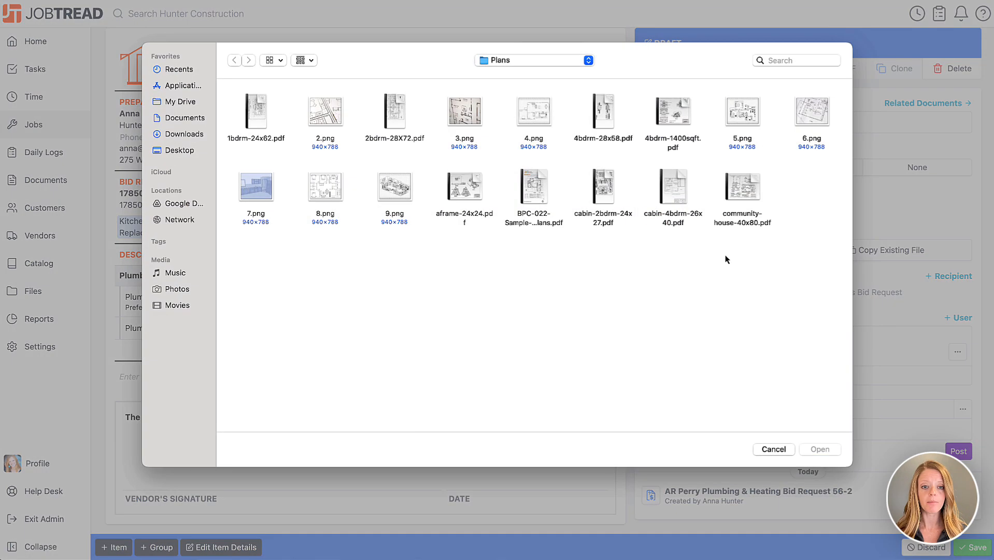
{"action": "left_click", "coordinate": [256, 194]}
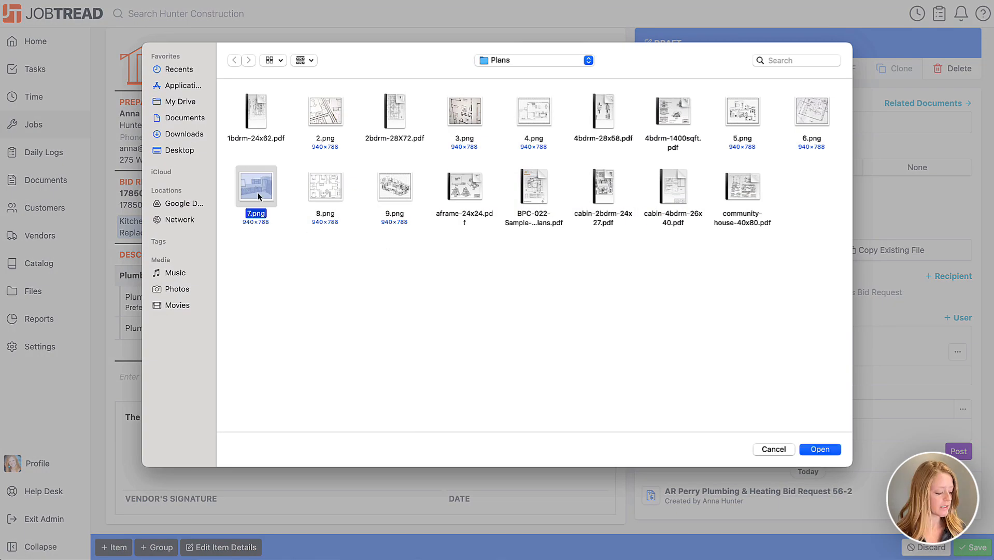
{"action": "left_click", "coordinate": [326, 187], "text": "shift"}
{"action": "left_click", "coordinate": [821, 449]}
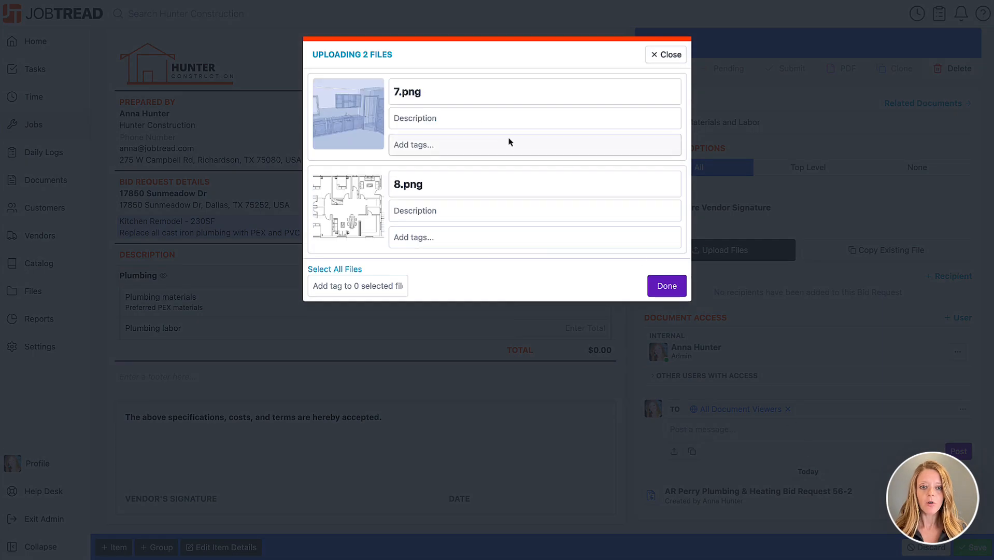
Tag both 7.png and 8.png as Plans and finish the upload
{"action": "left_click", "coordinate": [455, 96]}
{"action": "left_click", "coordinate": [450, 124]}
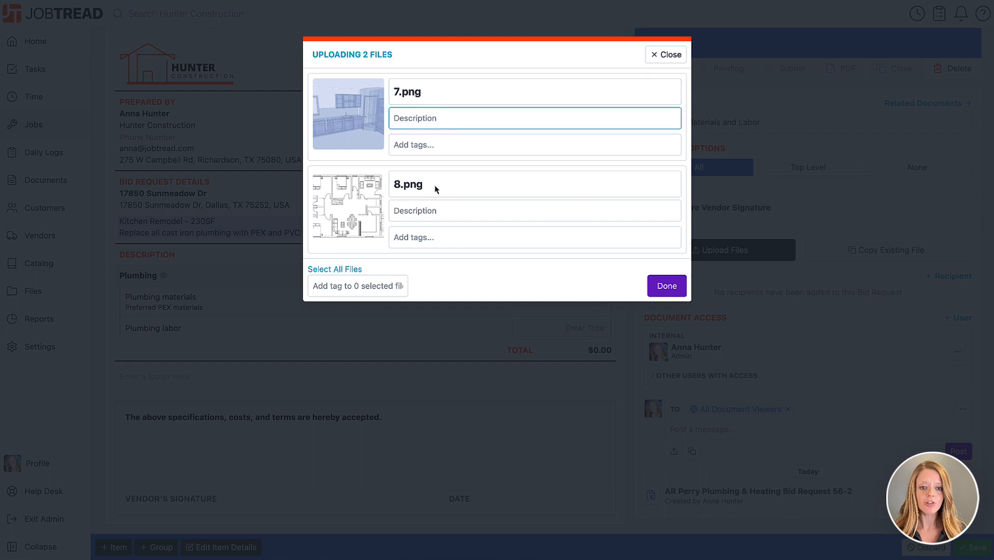
{"action": "left_click", "coordinate": [430, 145]}
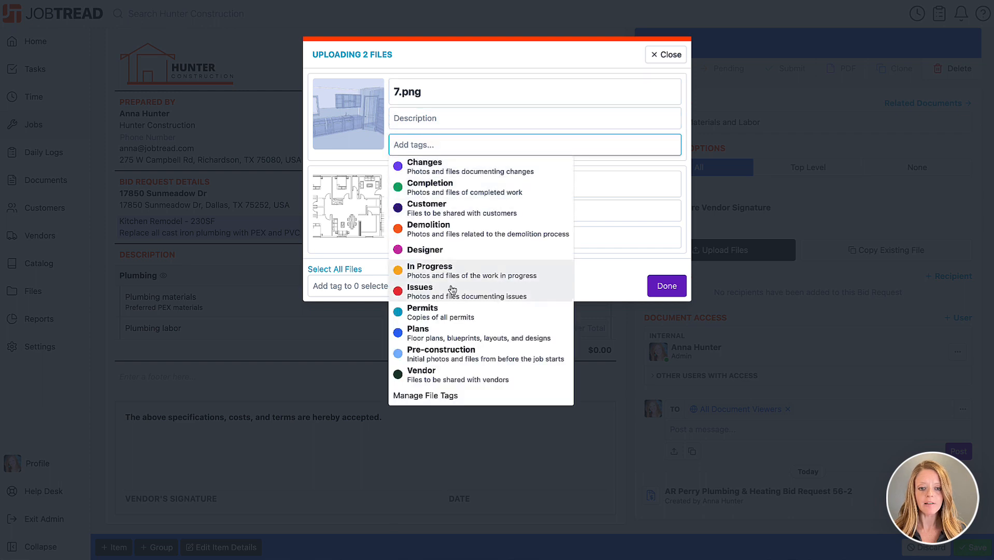
{"action": "left_click", "coordinate": [451, 332]}
{"action": "left_click", "coordinate": [438, 251]}
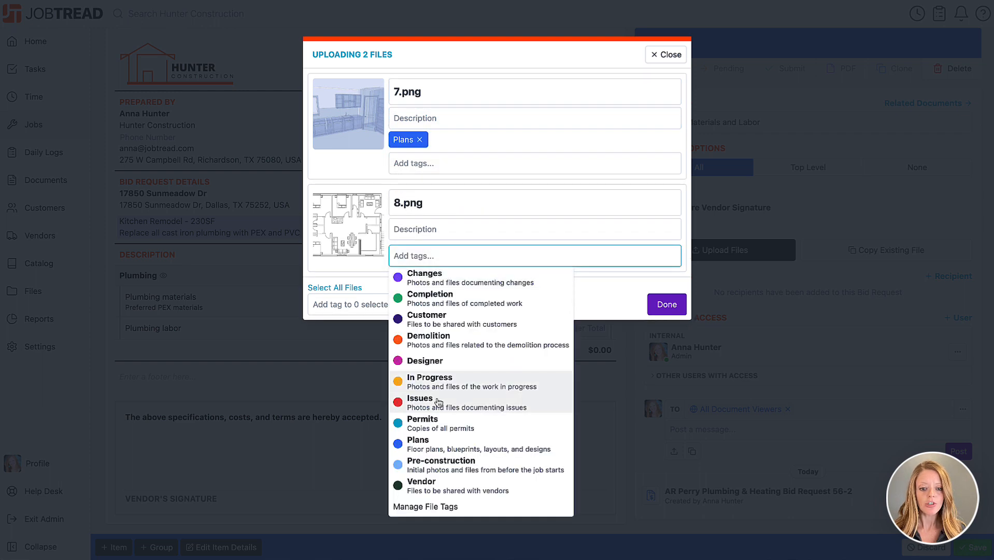
{"action": "left_click", "coordinate": [439, 443]}
{"action": "left_click", "coordinate": [663, 322]}
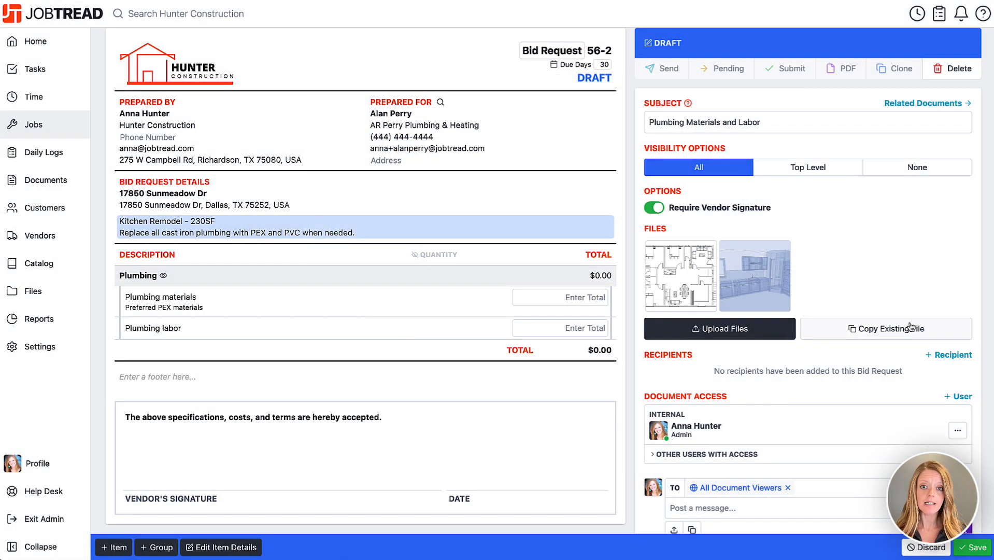
{"action": "left_click", "coordinate": [910, 328]}
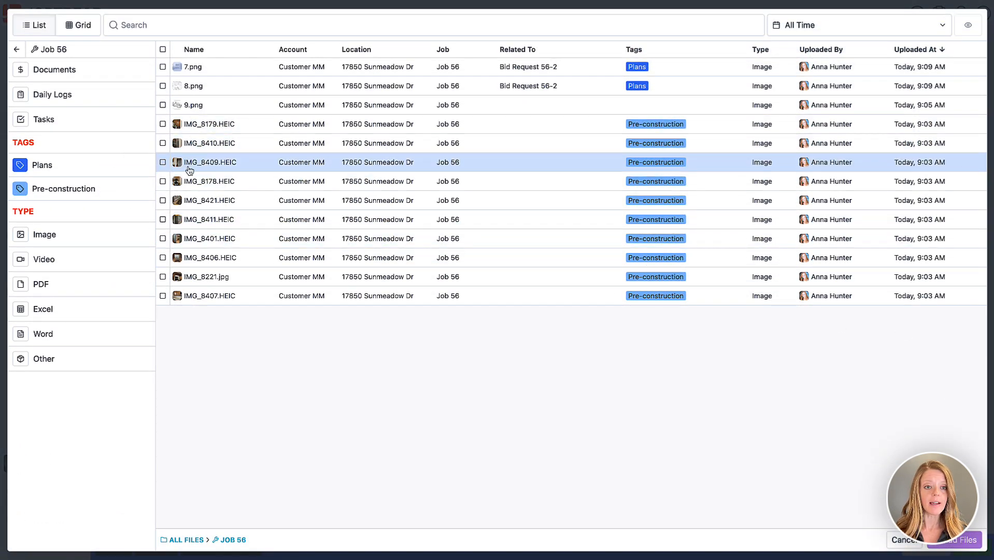
Copy five job photos (two fridge, stove, sink, IMG_8406 window) onto the bid request
{"action": "left_click", "coordinate": [78, 25]}
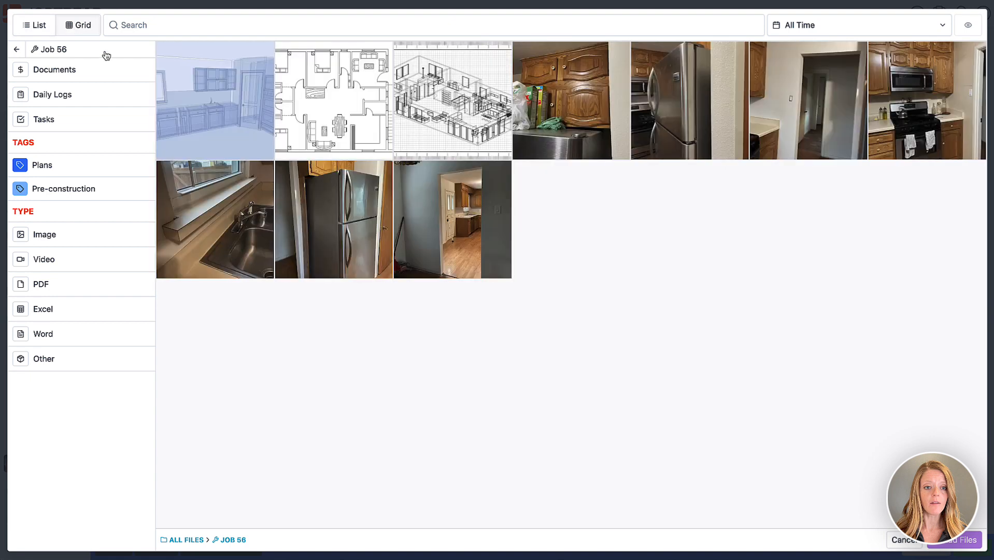
{"action": "left_click", "coordinate": [642, 127]}
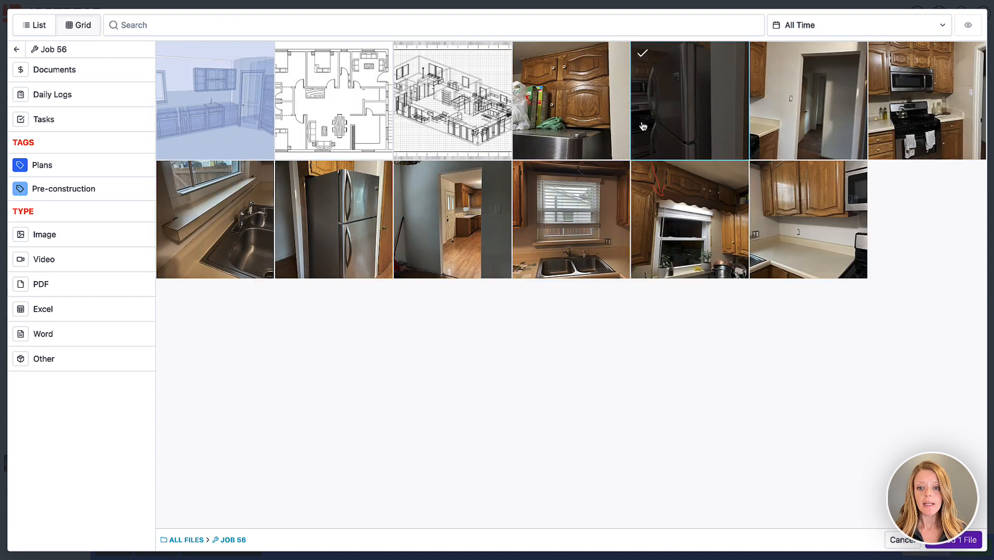
{"action": "left_click", "coordinate": [891, 136]}
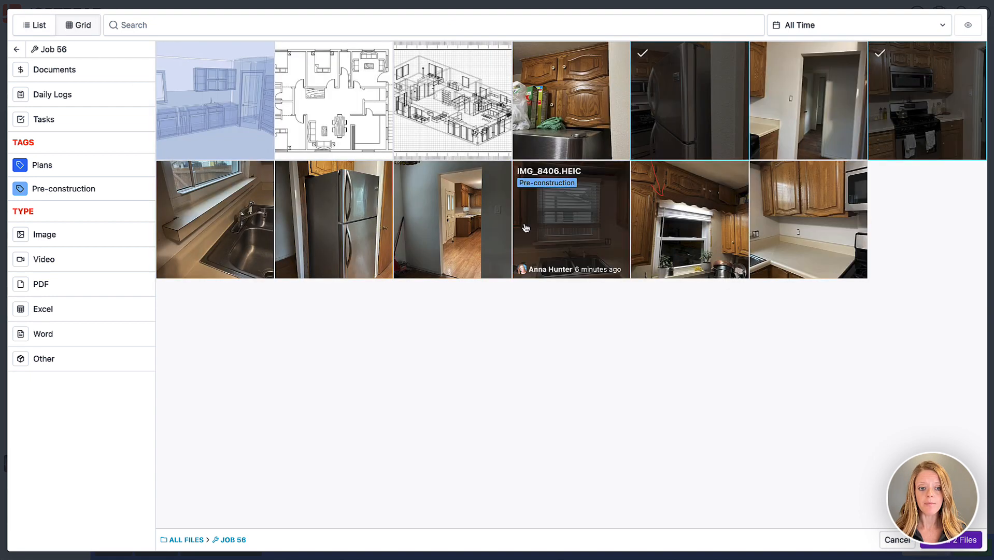
{"action": "left_click", "coordinate": [246, 249]}
{"action": "left_click", "coordinate": [548, 245]}
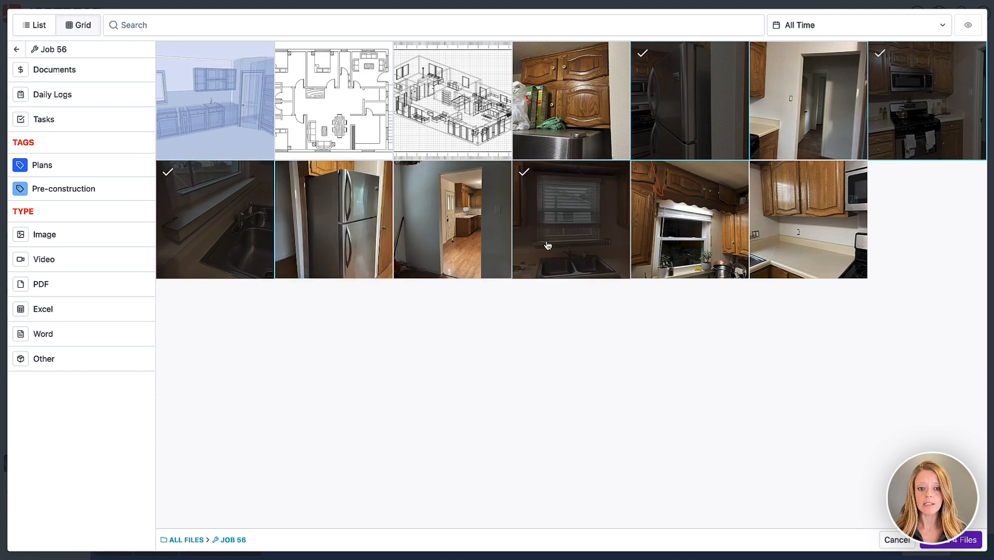
{"action": "left_click", "coordinate": [328, 259]}
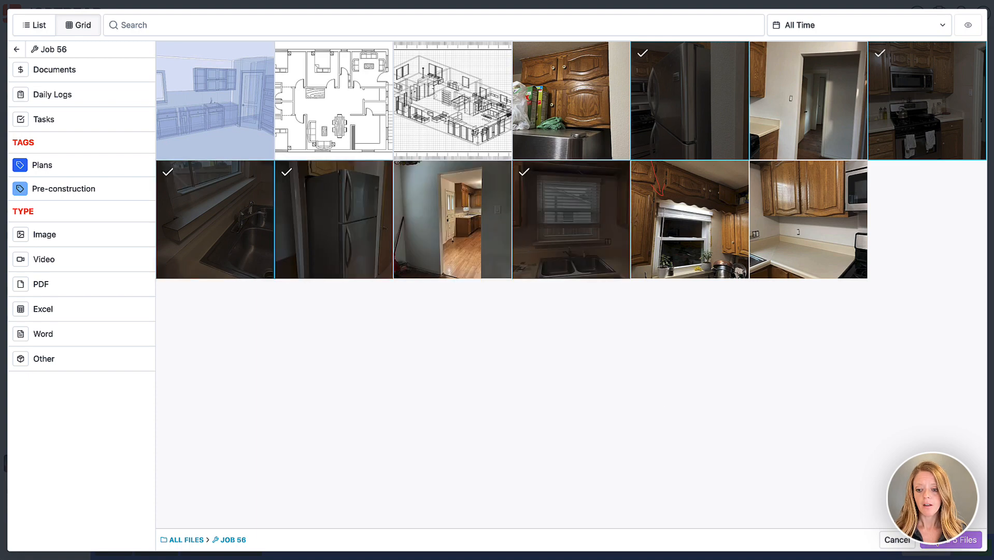
{"action": "left_click", "coordinate": [937, 543]}
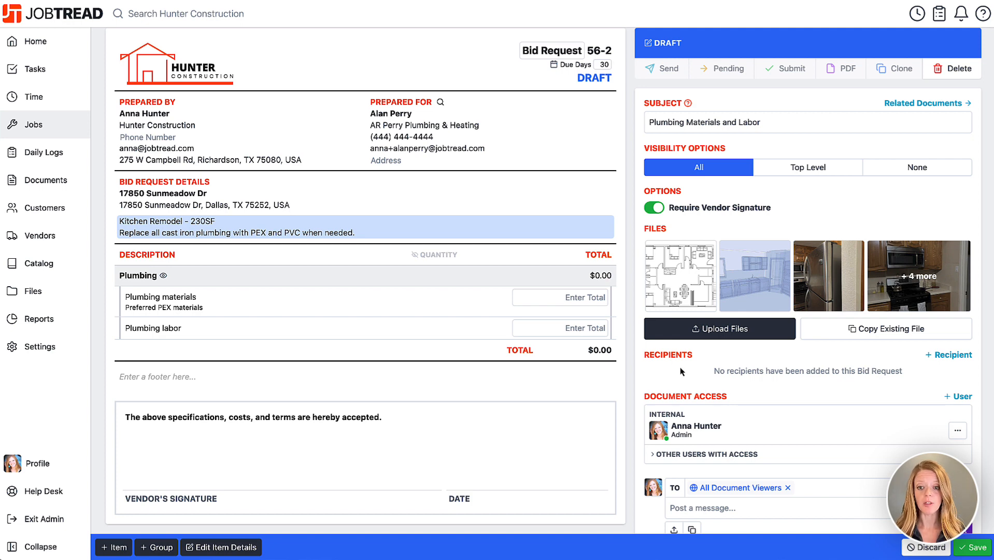
{"action": "scroll", "coordinate": [798, 366], "scroll_direction": "down", "scroll_amount": 3}
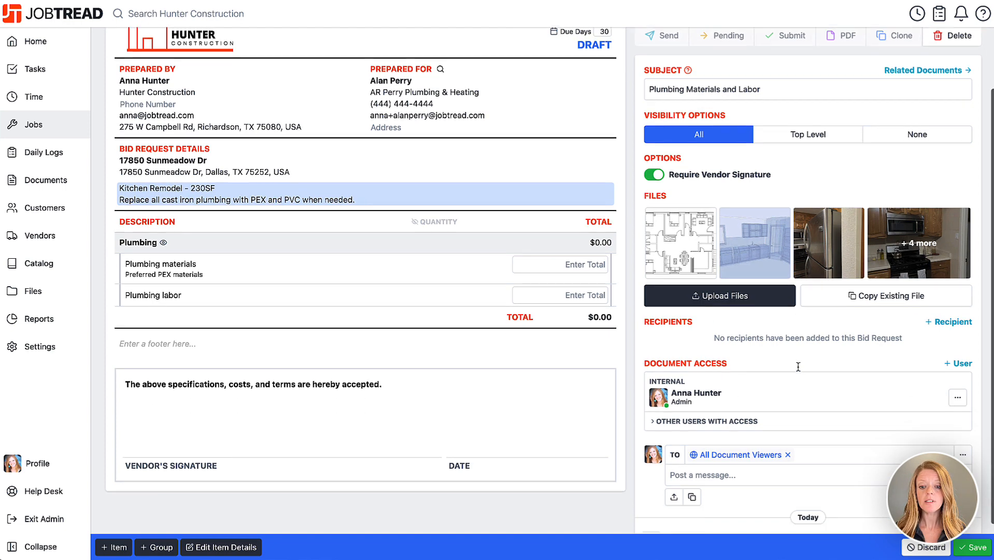
{"action": "scroll", "coordinate": [798, 367], "scroll_direction": "up", "scroll_amount": 5}
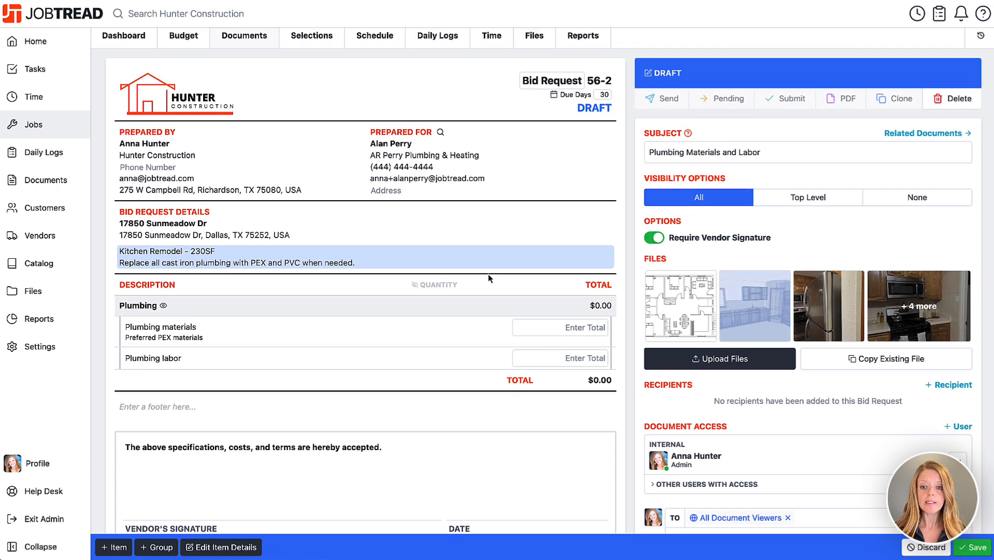
Save the bid request, start sending it, and try then clear a Plumbing speciality vendor filter
{"action": "left_click", "coordinate": [977, 551]}
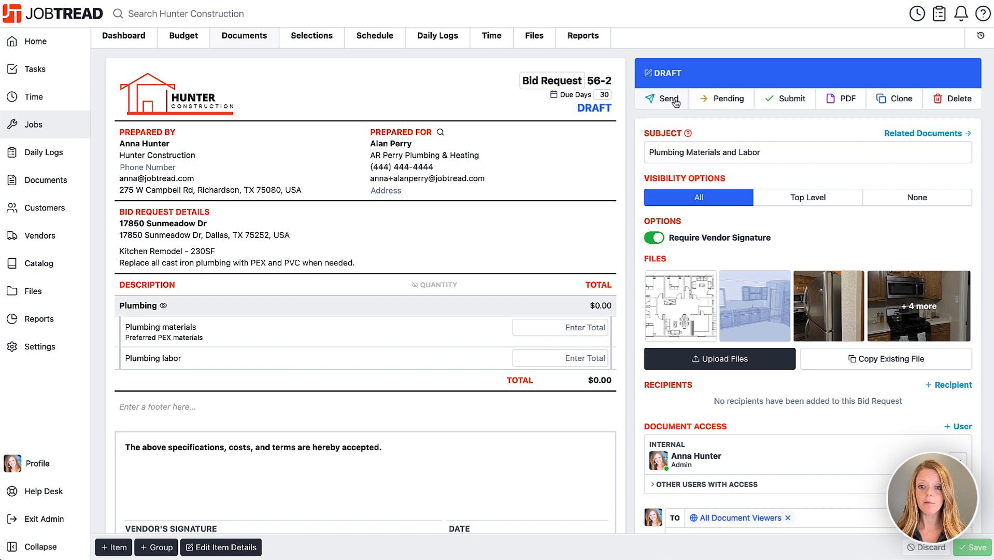
{"action": "left_click", "coordinate": [652, 99]}
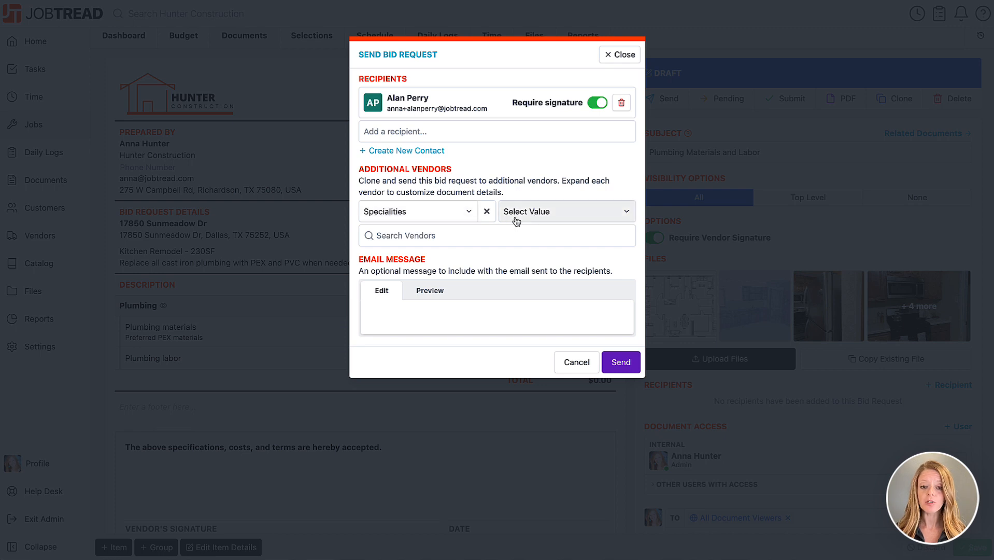
{"action": "left_click", "coordinate": [454, 221]}
{"action": "left_click", "coordinate": [454, 220]}
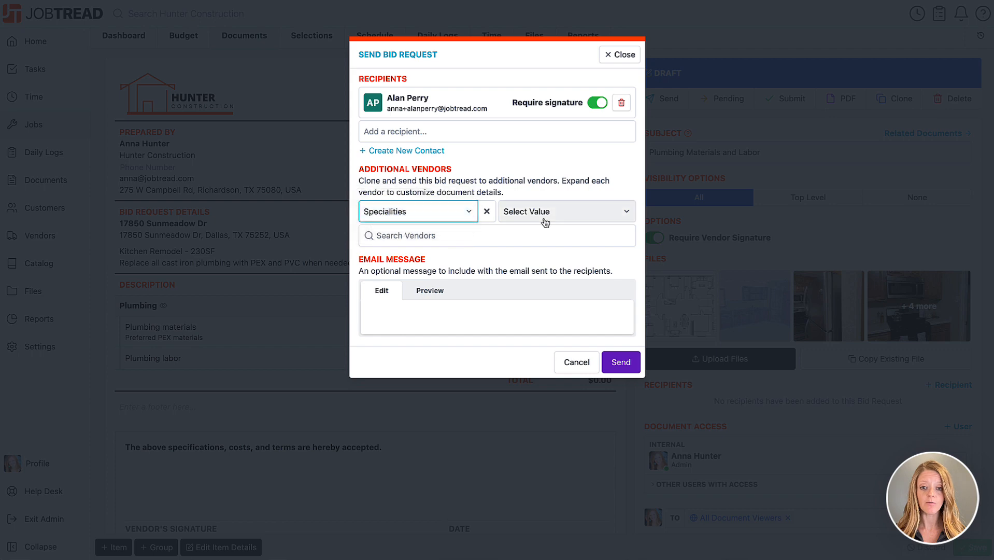
{"action": "left_click", "coordinate": [539, 212]}
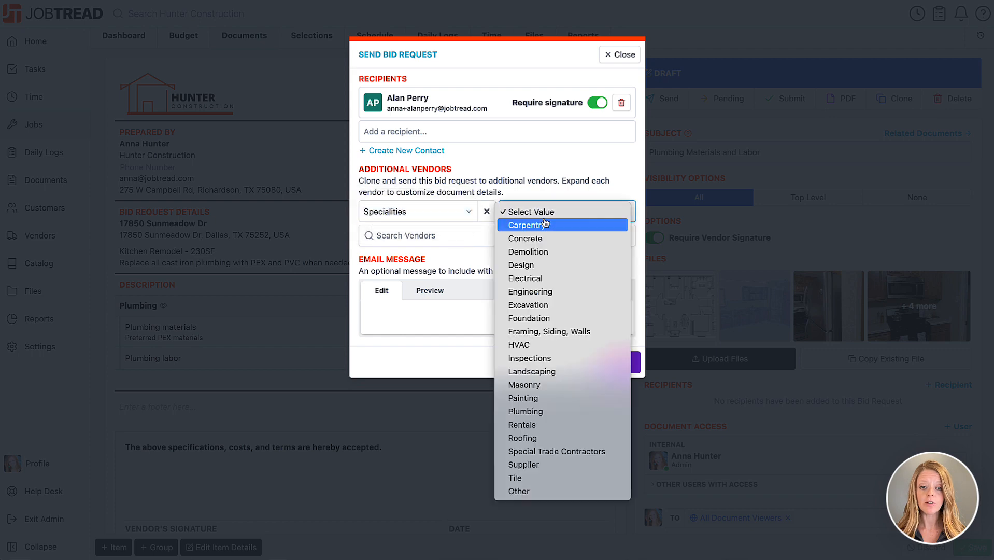
{"action": "left_click", "coordinate": [534, 411]}
{"action": "left_click", "coordinate": [426, 236]}
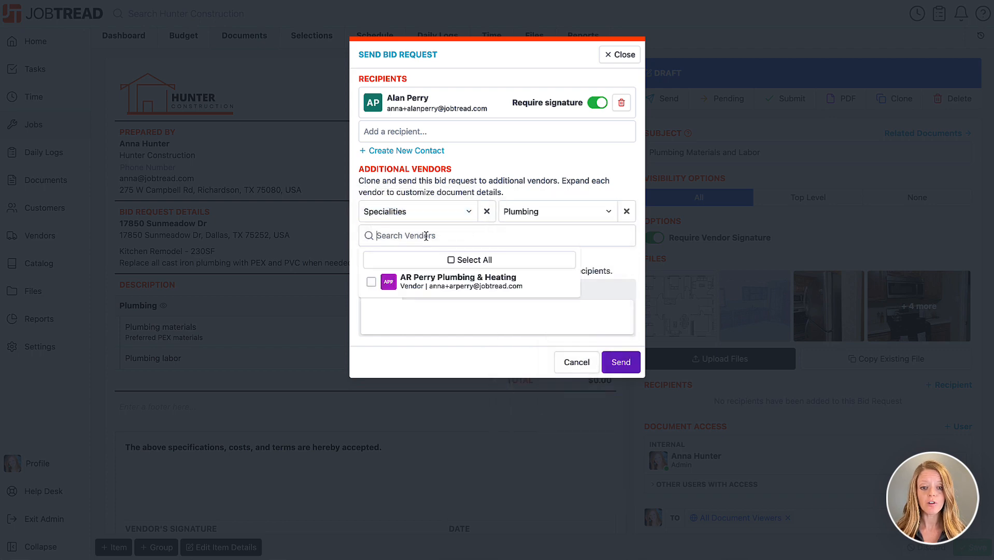
{"action": "left_click", "coordinate": [626, 211]}
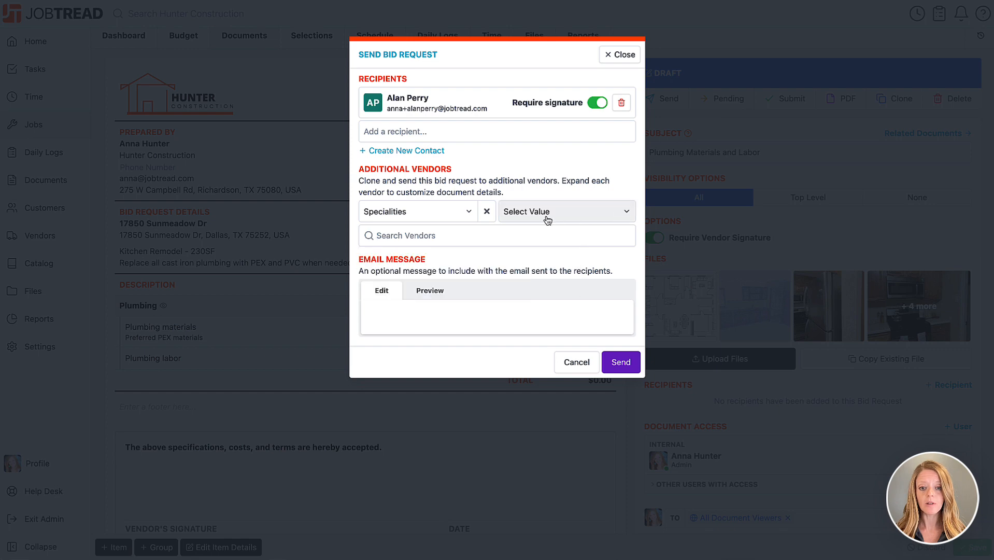
{"action": "left_click", "coordinate": [487, 212]}
Add Katy's Plumbing and Barrett HVAC as additional vendors
{"action": "left_click", "coordinate": [441, 236]}
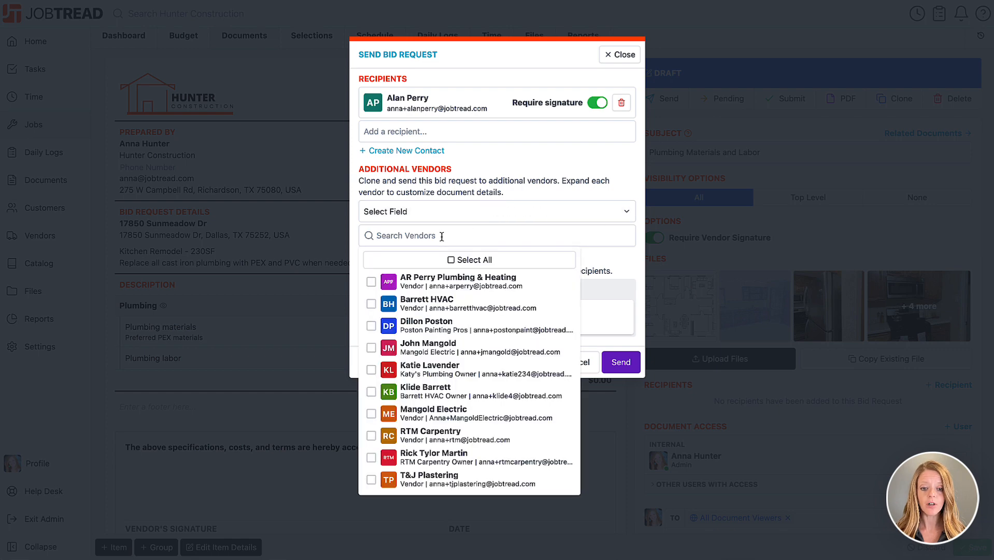
{"action": "left_click", "coordinate": [371, 369]}
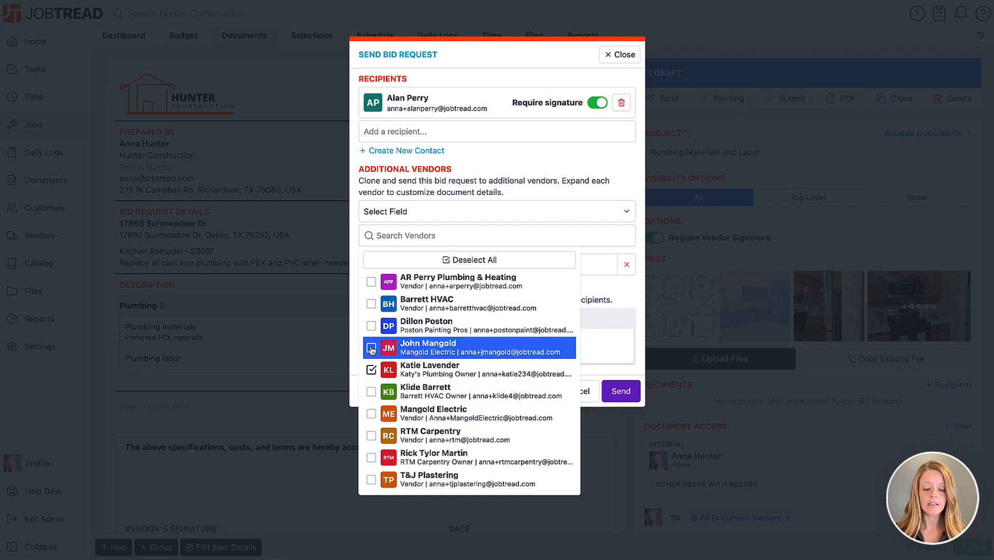
{"action": "left_click", "coordinate": [371, 303]}
{"action": "left_click", "coordinate": [353, 295]}
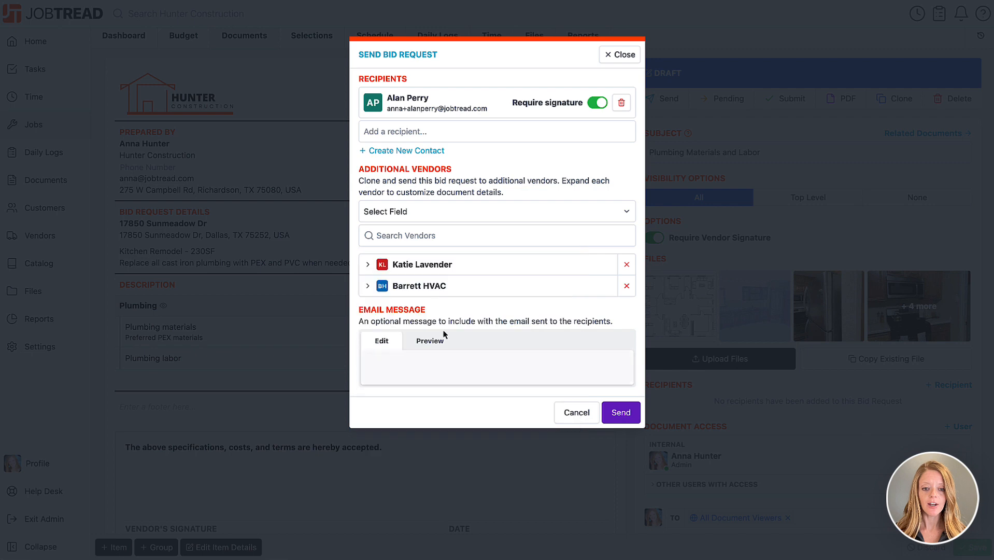
Review each vendor copy's details and remove Barrett HVAC from the list
{"action": "left_click", "coordinate": [367, 265]}
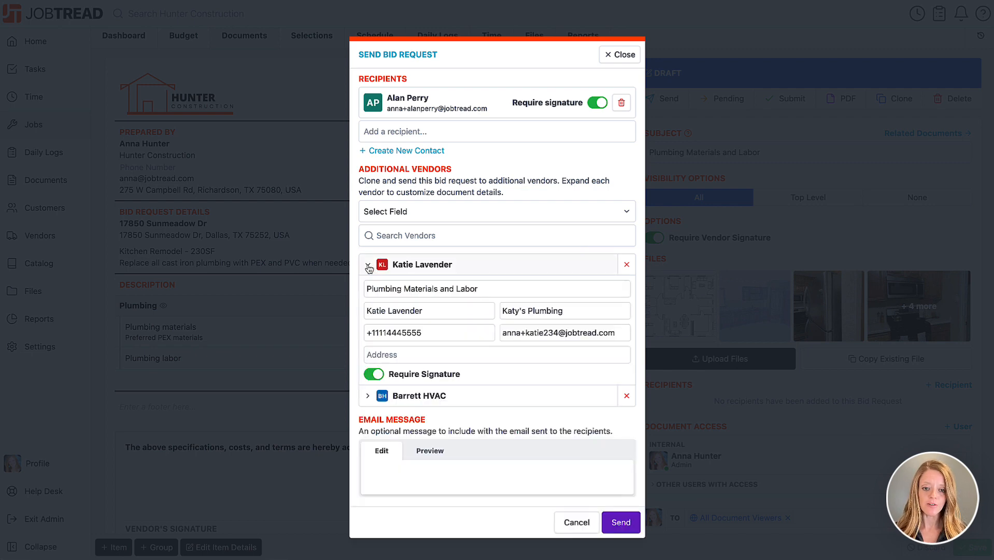
{"action": "left_click_drag", "start_coordinate": [382, 289], "coordinate": [509, 290]}
{"action": "left_click", "coordinate": [511, 290]}
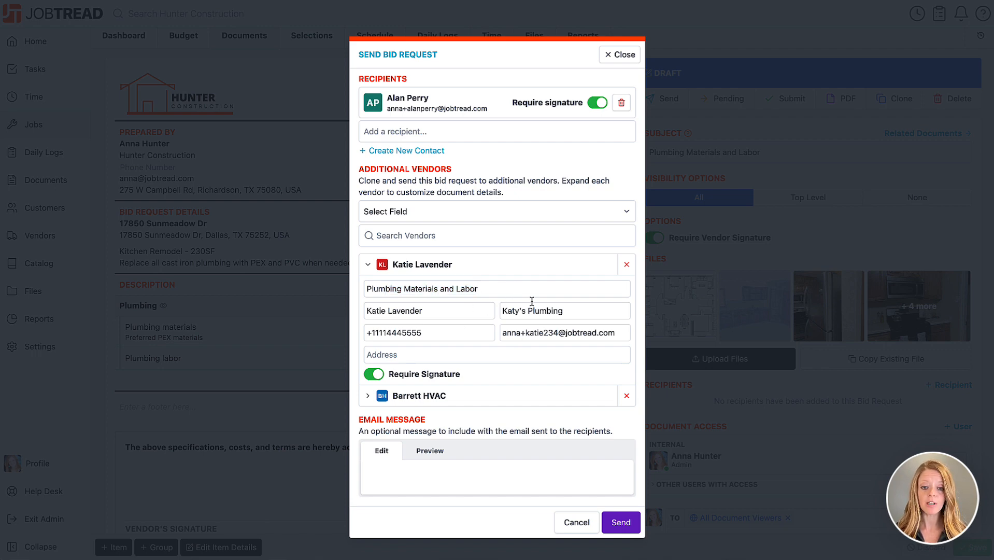
{"action": "left_click", "coordinate": [367, 396]}
{"action": "scroll", "coordinate": [386, 437], "scroll_direction": "down", "scroll_amount": 1}
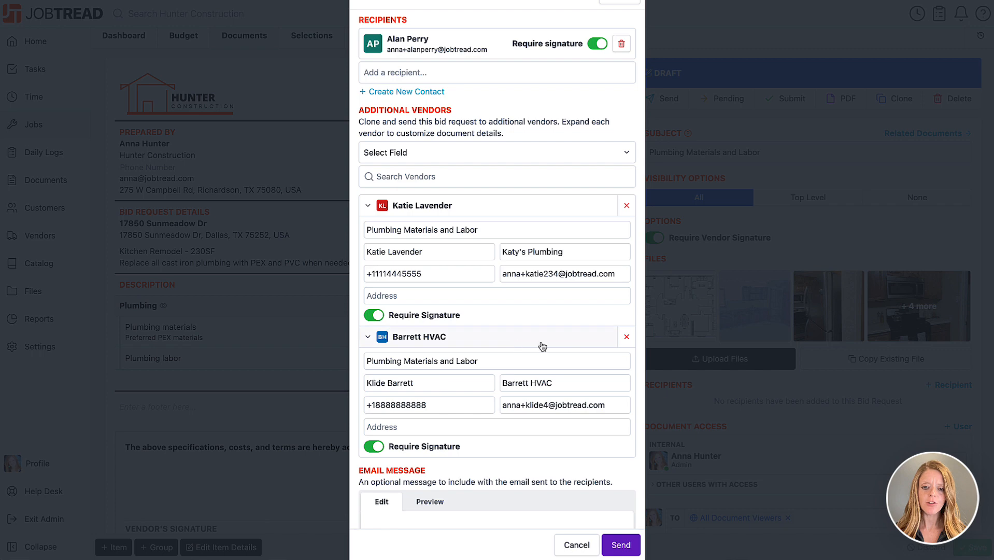
{"action": "left_click", "coordinate": [630, 341]}
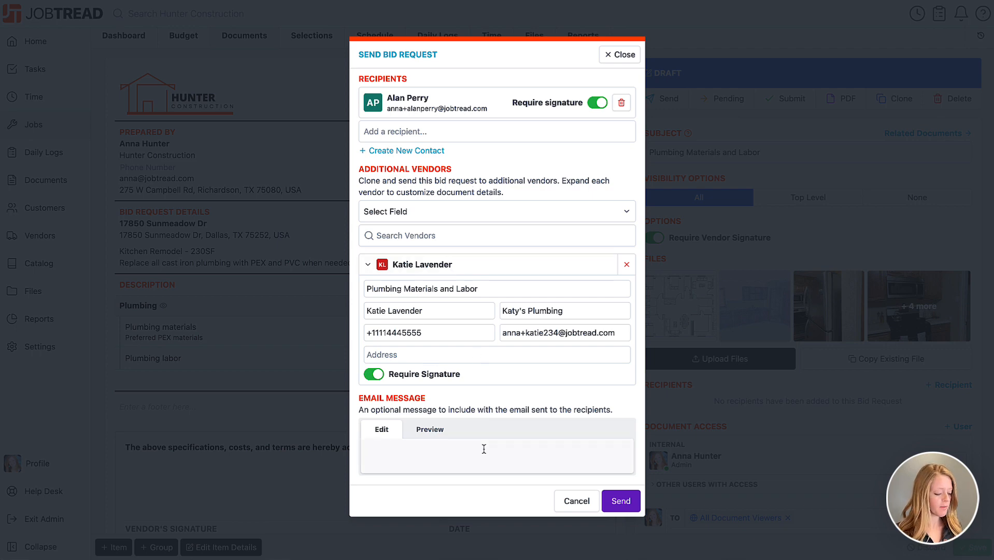
Enter the message 'Please review and submit your bid' and send the bid request
{"action": "type", "text": "Please "}
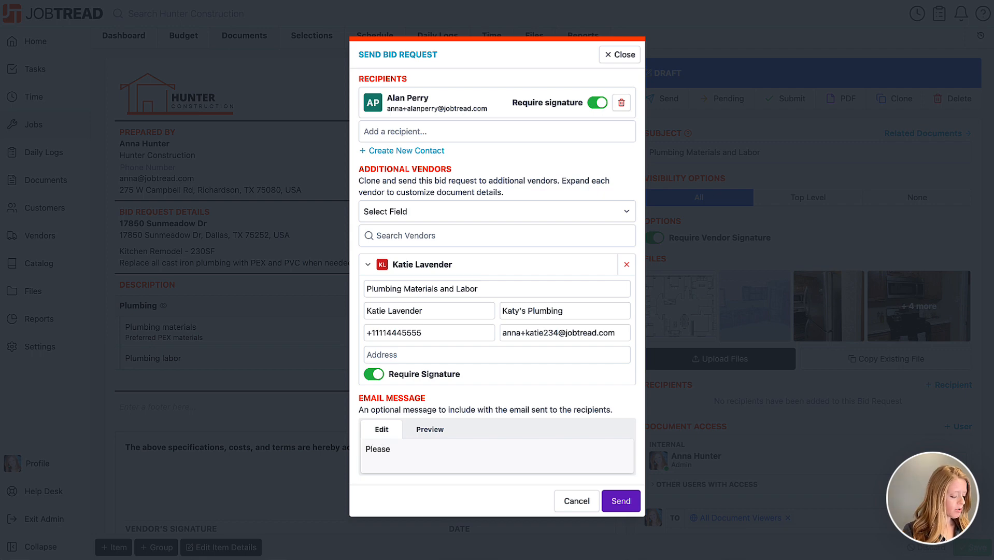
{"action": "type", "text": "review and sub"}
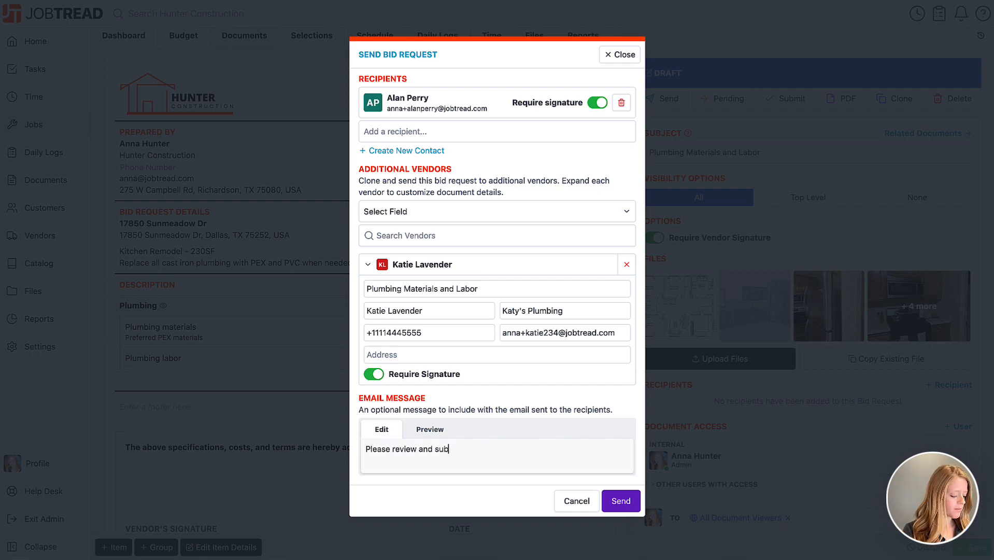
{"action": "type", "text": "mit your bid."}
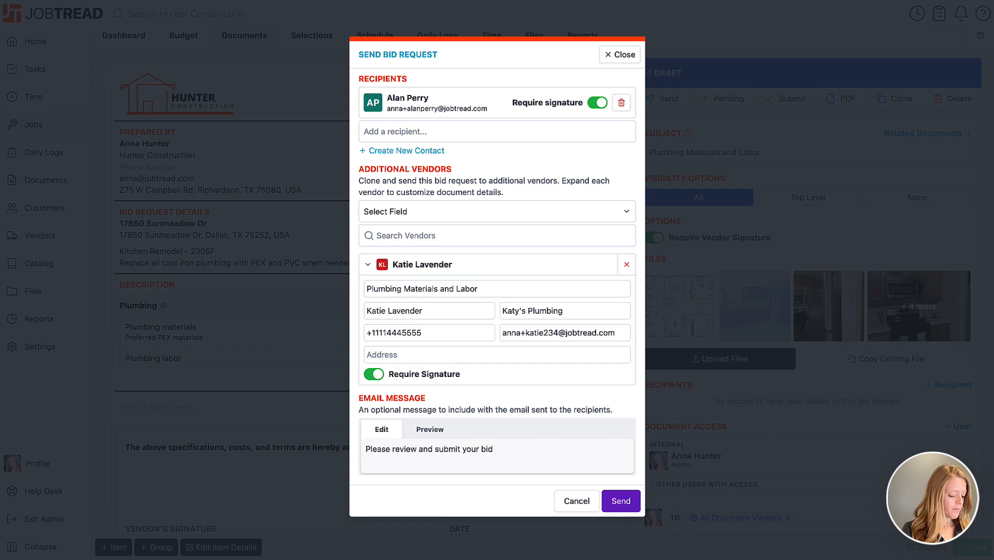
{"action": "left_click", "coordinate": [616, 500]}
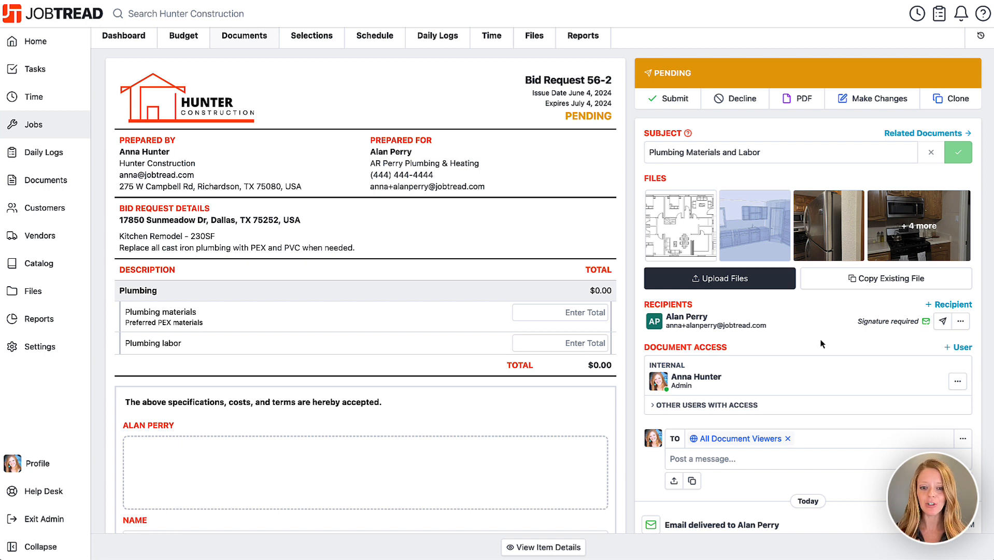
Enter plumbing totals of $1,250 for materials and $2,300 for labor
{"action": "left_click", "coordinate": [568, 311]}
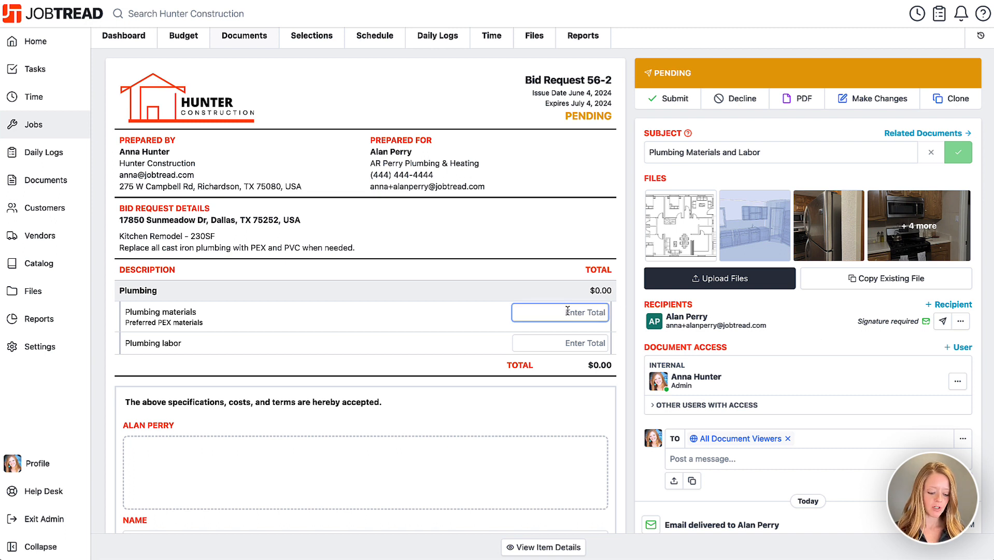
{"action": "type", "text": "1250"}
{"action": "left_click", "coordinate": [570, 344]}
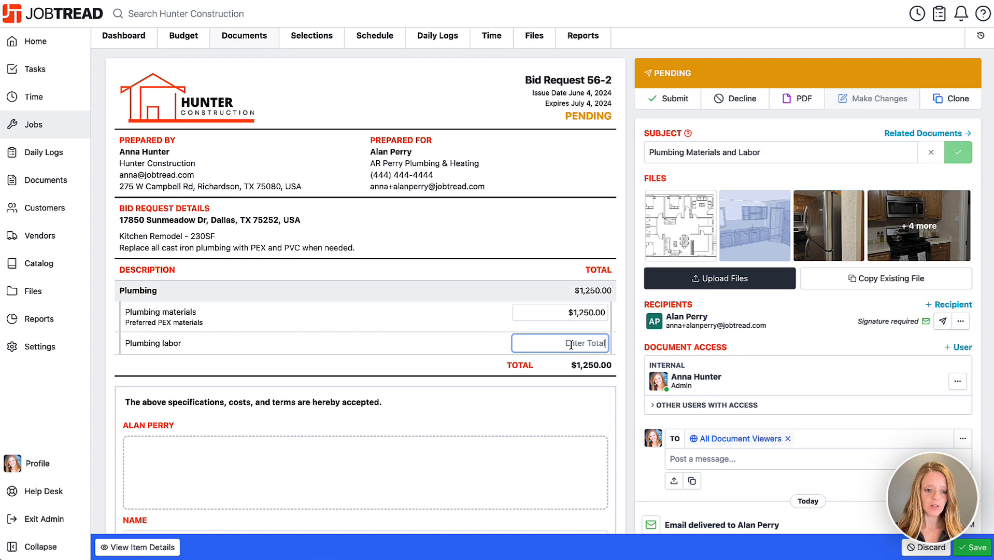
{"action": "type", "text": "2300"}
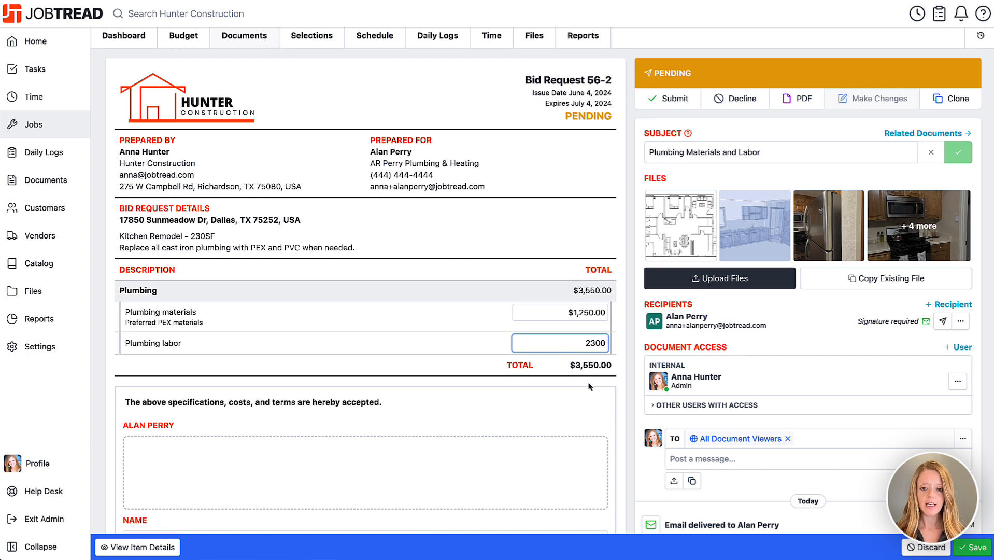
{"action": "left_click", "coordinate": [623, 421]}
{"action": "scroll", "coordinate": [623, 421], "scroll_direction": "down", "scroll_amount": 3}
{"action": "mouse_move", "coordinate": [199, 361]}
{"action": "left_mouse_down"}
{"action": "mouse_move", "coordinate": [227, 391]}
{"action": "mouse_move", "coordinate": [316, 372]}
{"action": "left_mouse_up"}
{"action": "left_click", "coordinate": [522, 485]}
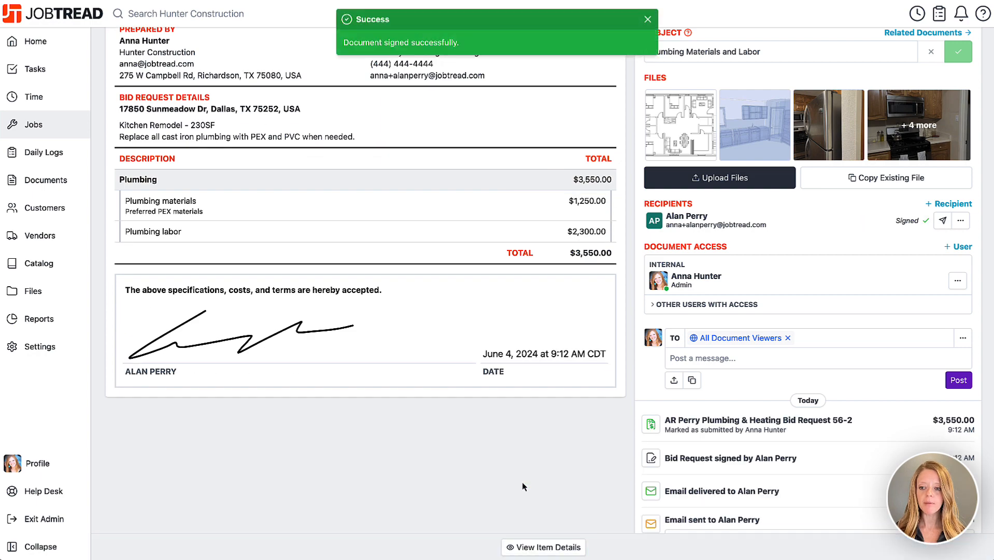
{"action": "scroll", "coordinate": [522, 486], "scroll_direction": "up", "scroll_amount": 4}
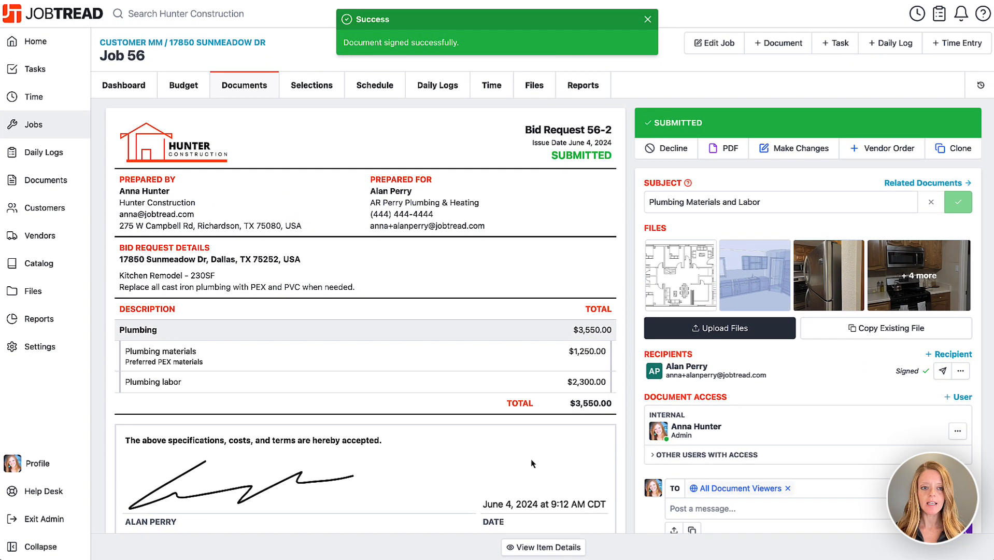
Open Katy's Plumbing Bid Request 56-3 from the job's documents
{"action": "left_click", "coordinate": [245, 91]}
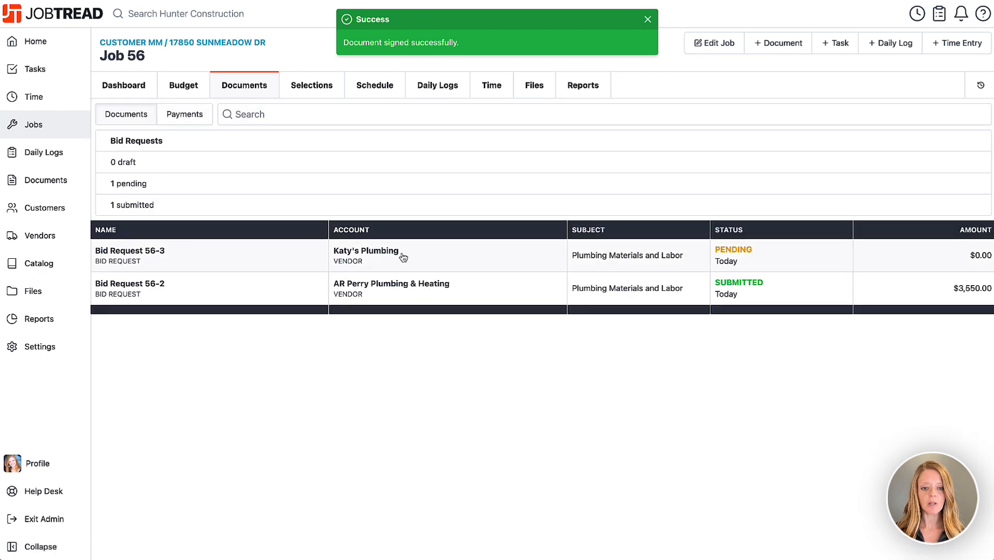
{"action": "left_click", "coordinate": [443, 260]}
{"action": "scroll", "coordinate": [532, 282], "scroll_direction": "down", "scroll_amount": 1}
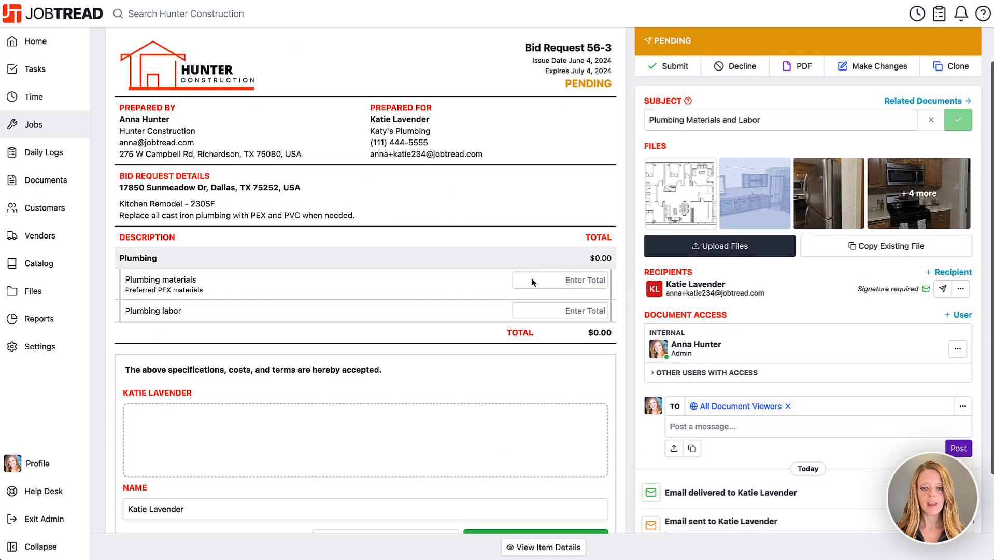
{"action": "scroll", "coordinate": [570, 288], "scroll_direction": "down", "scroll_amount": 1}
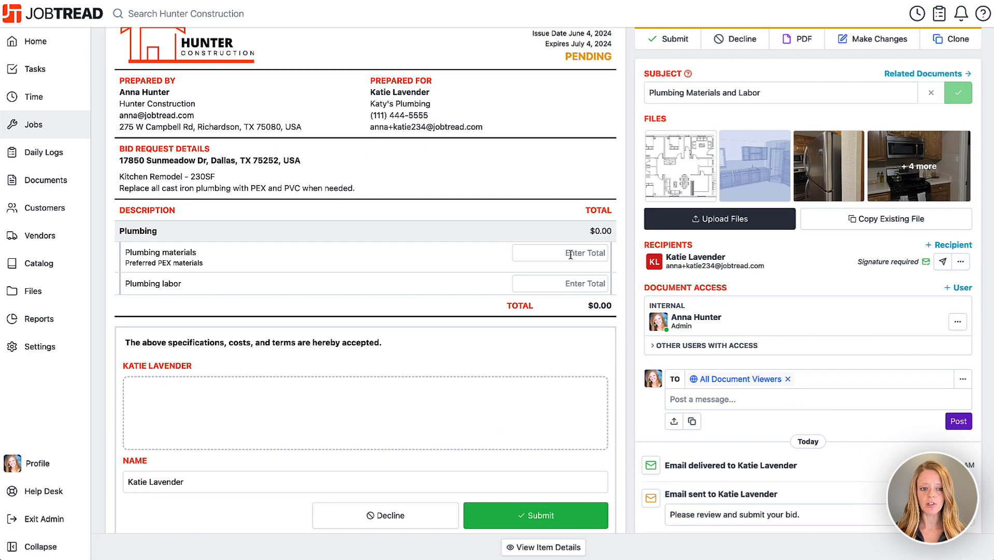
Enter $2,000 materials and $3,300 labor, sign, and submit the bid
{"action": "left_click", "coordinate": [570, 255]}
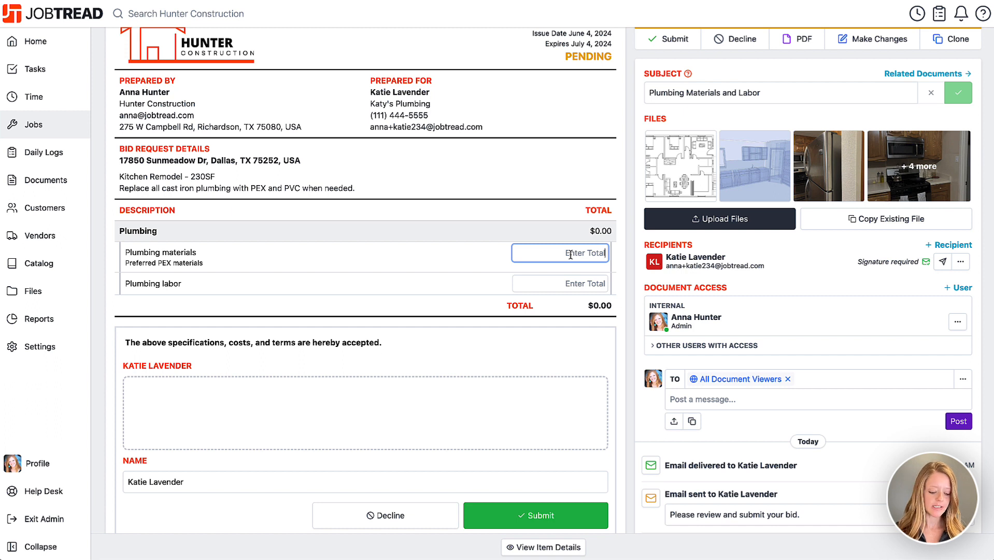
{"action": "type", "text": "2000"}
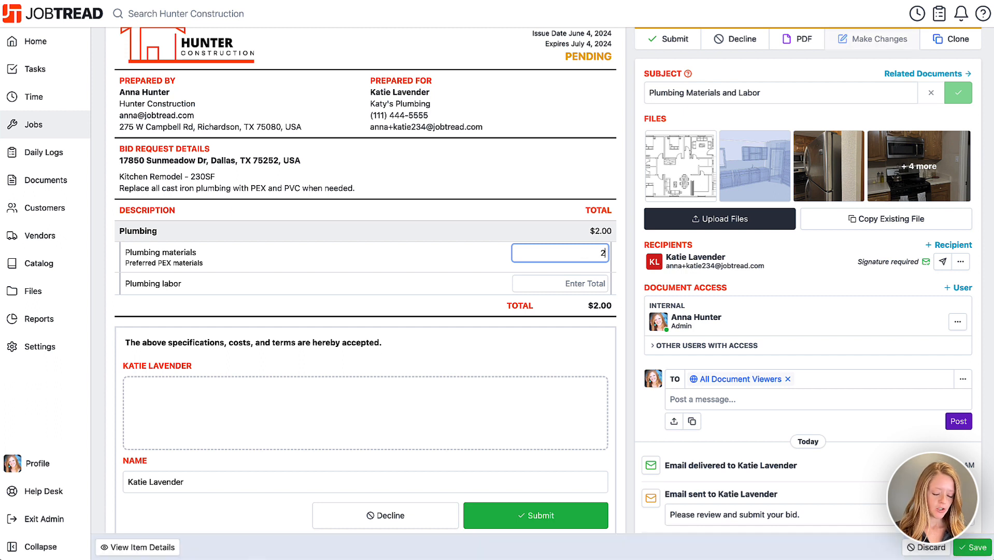
{"action": "left_click", "coordinate": [561, 284]}
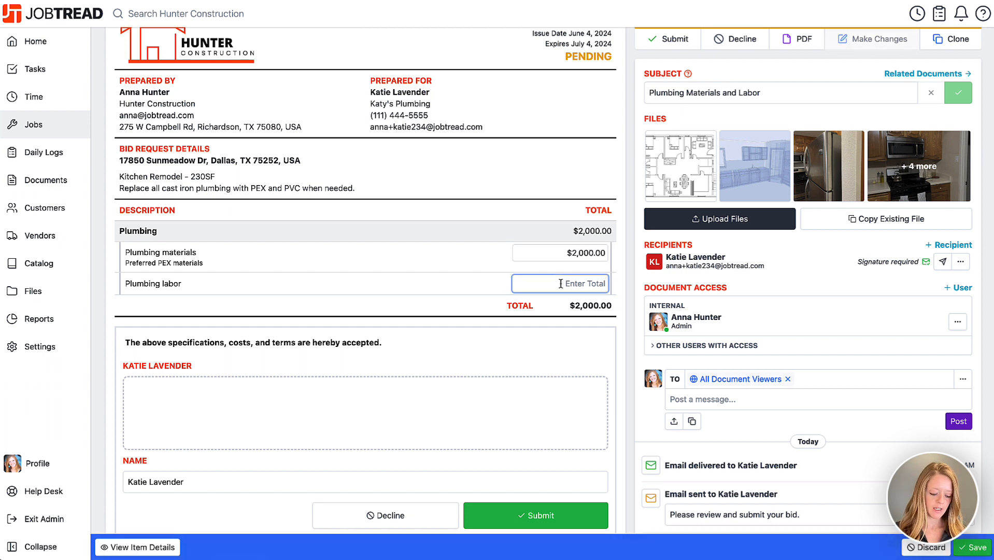
{"action": "type", "text": "3300"}
{"action": "left_click", "coordinate": [116, 439]}
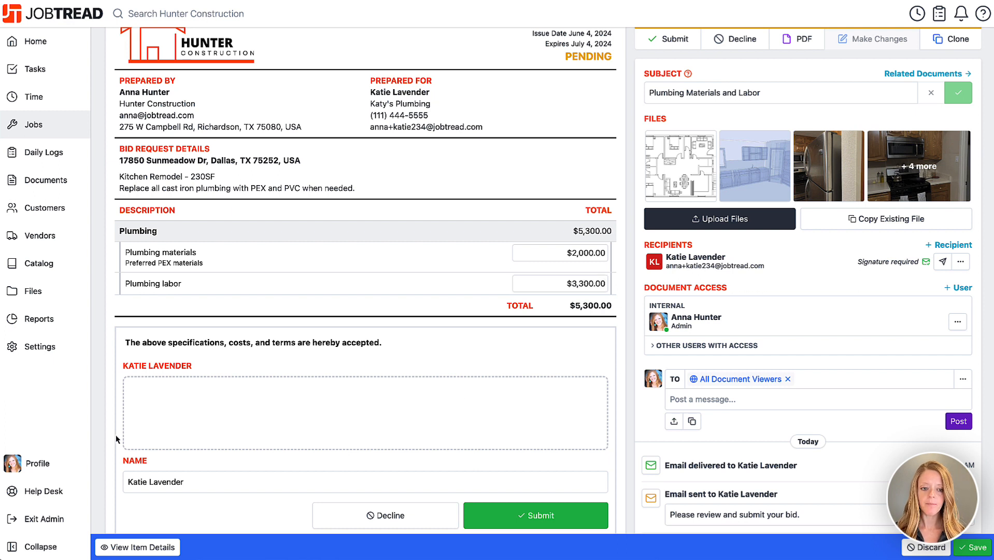
{"action": "left_click_drag", "start_coordinate": [220, 395], "coordinate": [407, 410]}
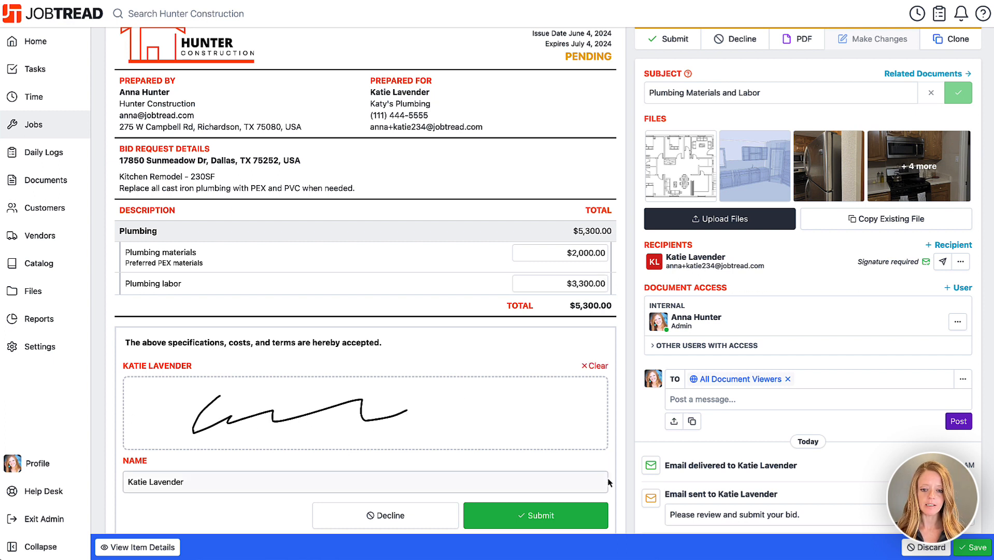
{"action": "left_click", "coordinate": [547, 520]}
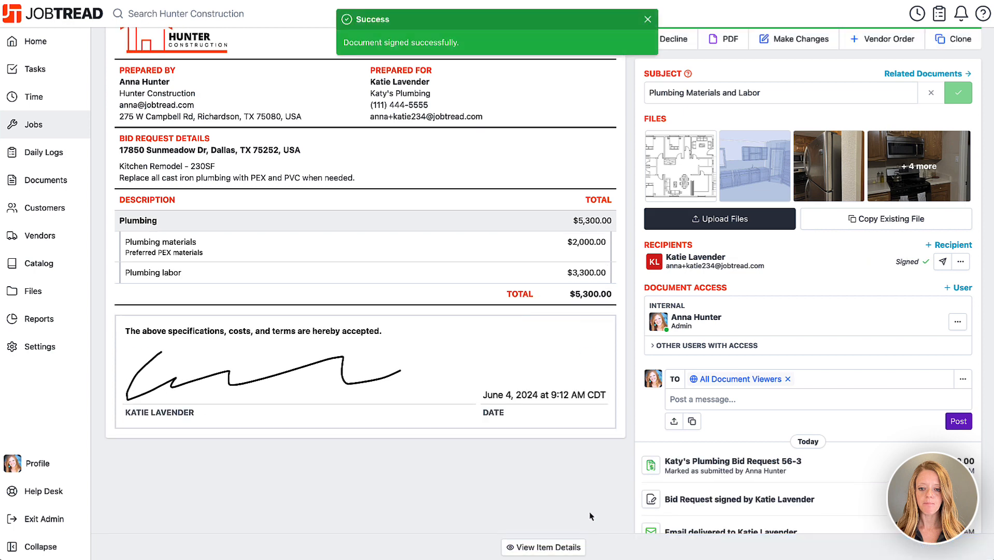
{"action": "scroll", "coordinate": [595, 508], "scroll_direction": "down", "scroll_amount": 2}
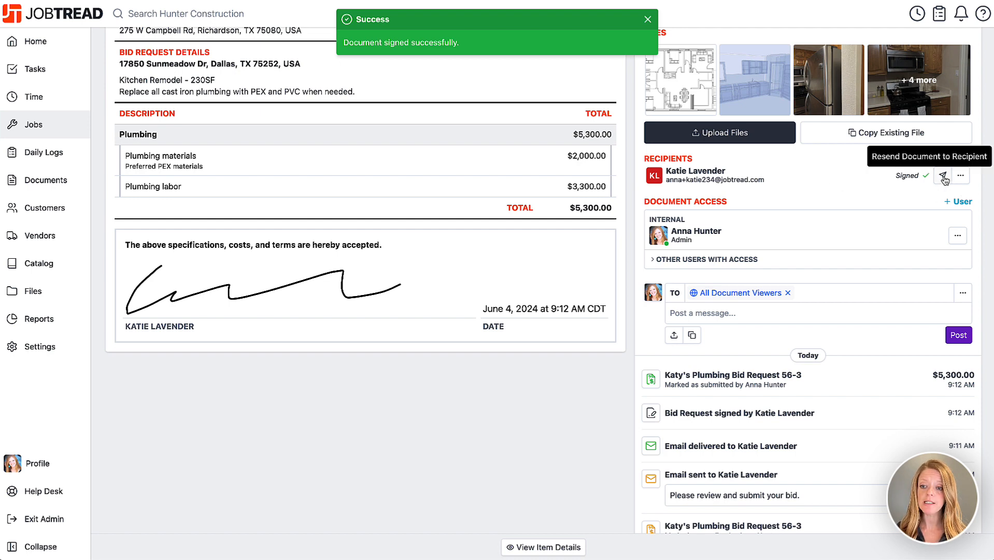
{"action": "scroll", "coordinate": [767, 337], "scroll_direction": "down", "scroll_amount": 3}
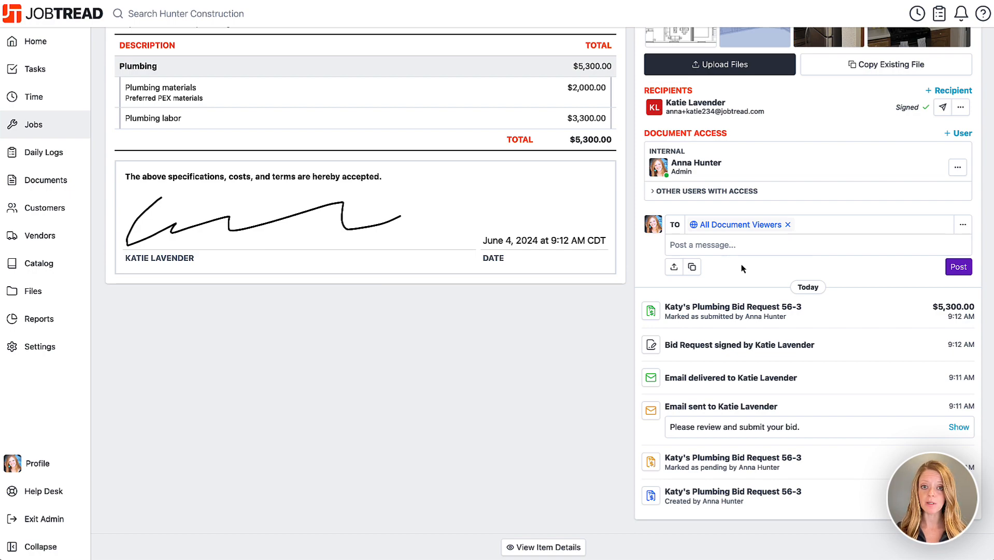
{"action": "scroll", "coordinate": [741, 264], "scroll_direction": "up", "scroll_amount": 5}
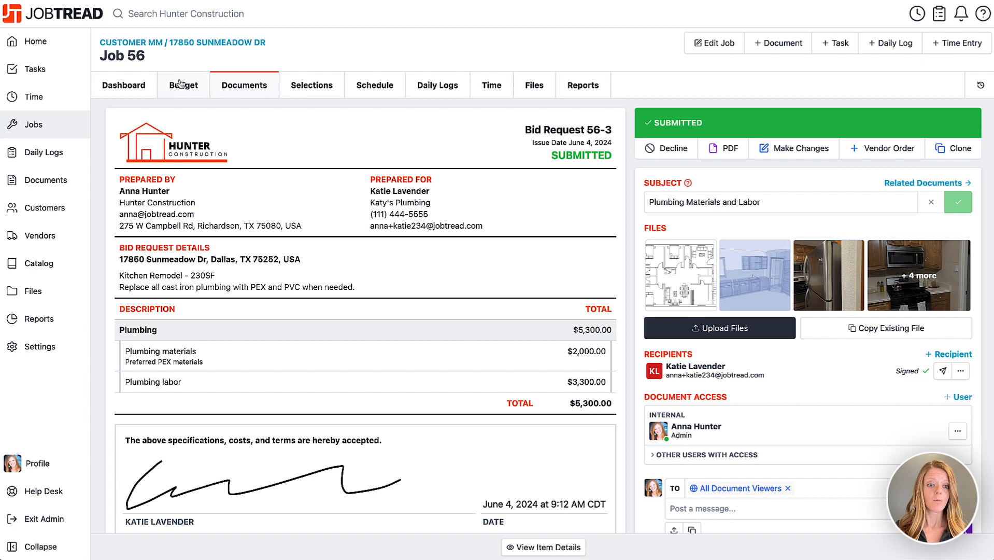
Turn on the Bid Requests column in the Job 56 budget view settings and save
{"action": "left_click", "coordinate": [189, 90]}
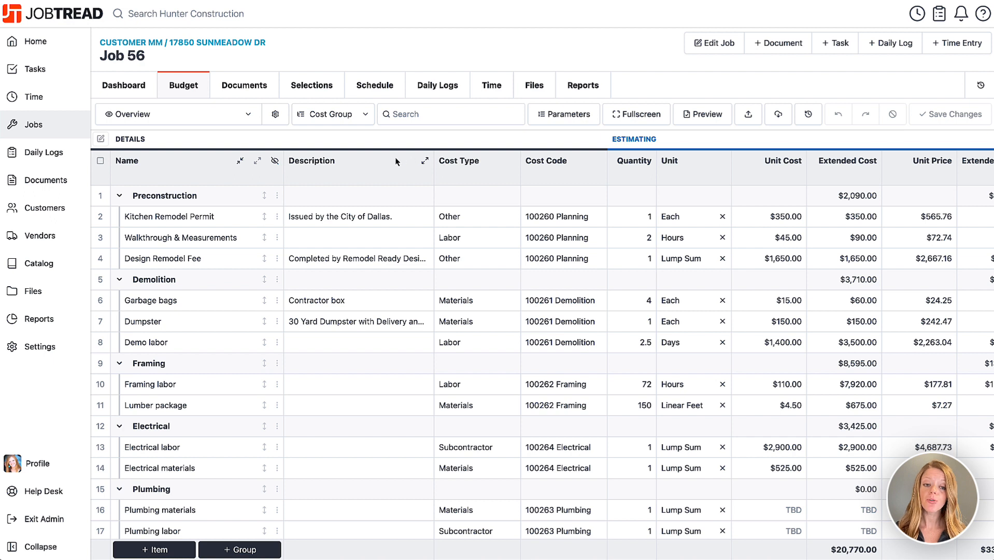
{"action": "left_click", "coordinate": [276, 116]}
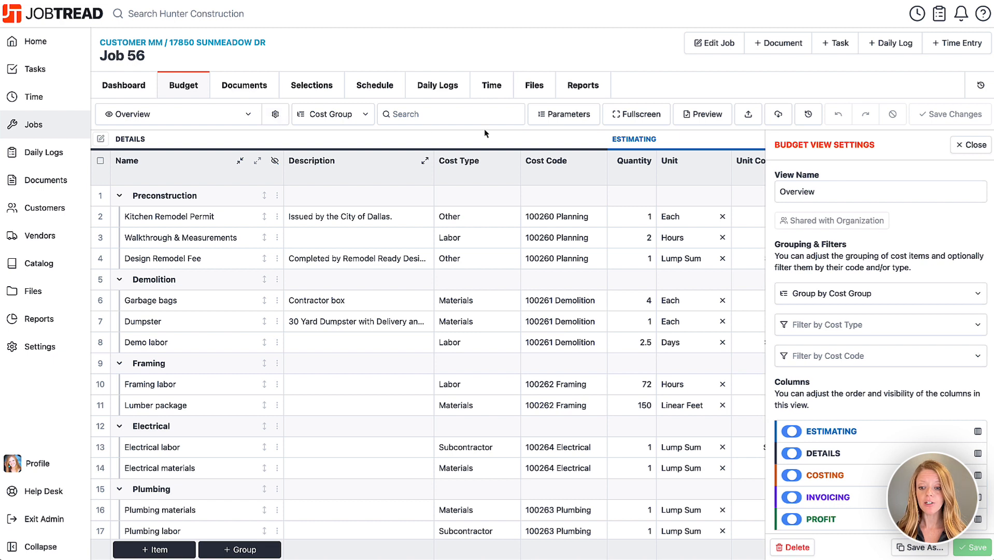
{"action": "scroll", "coordinate": [899, 414], "scroll_direction": "down", "scroll_amount": 2}
{"action": "scroll", "coordinate": [897, 422], "scroll_direction": "down", "scroll_amount": 5}
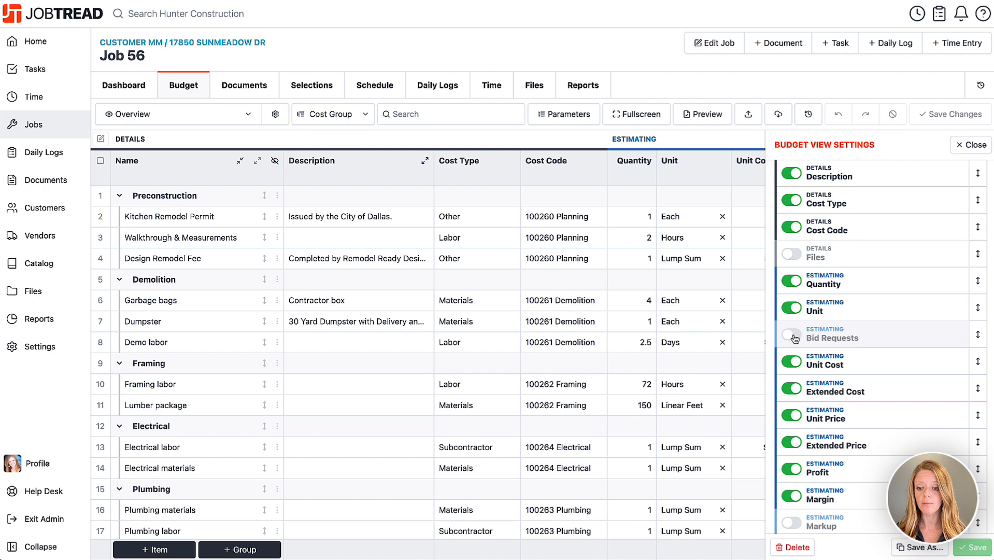
{"action": "left_click", "coordinate": [792, 335]}
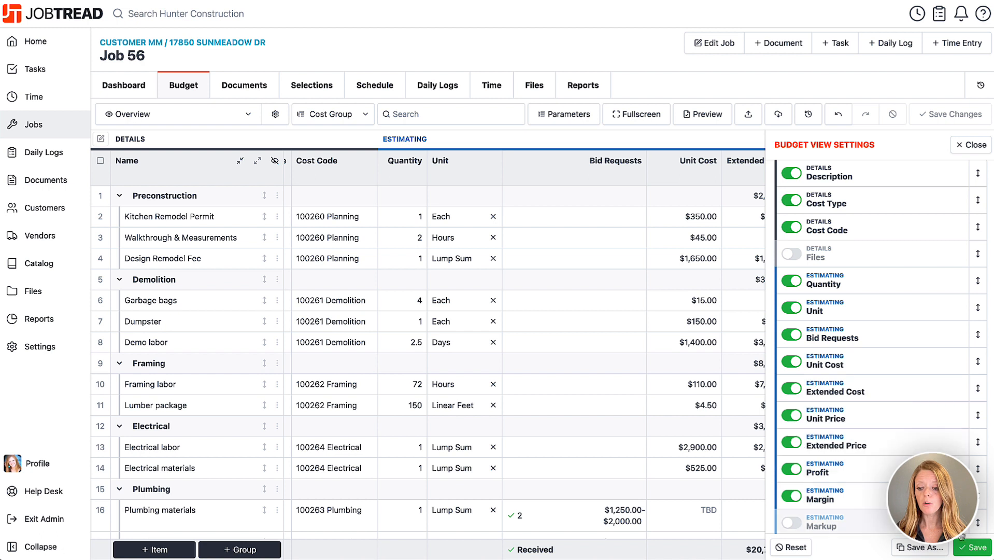
{"action": "left_click", "coordinate": [972, 546]}
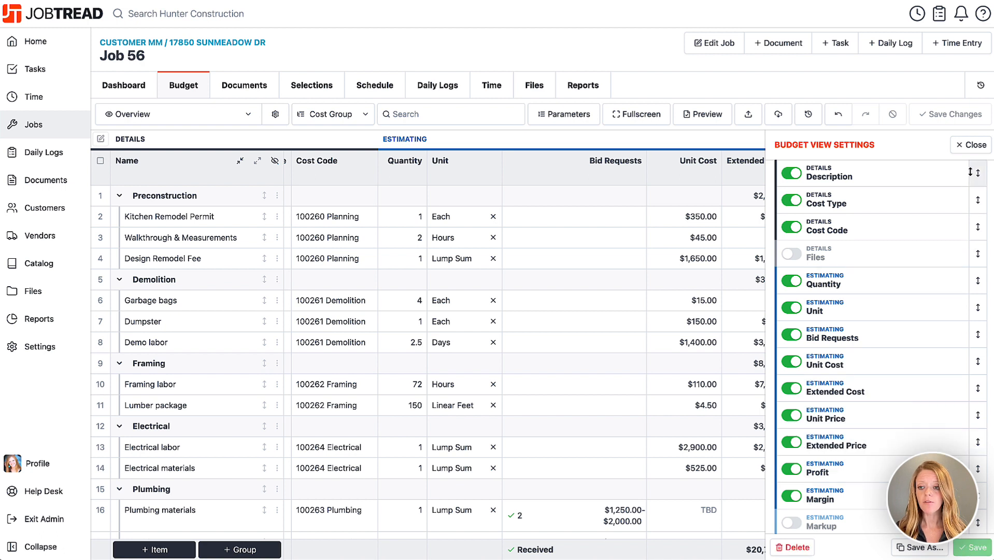
{"action": "left_click", "coordinate": [971, 145]}
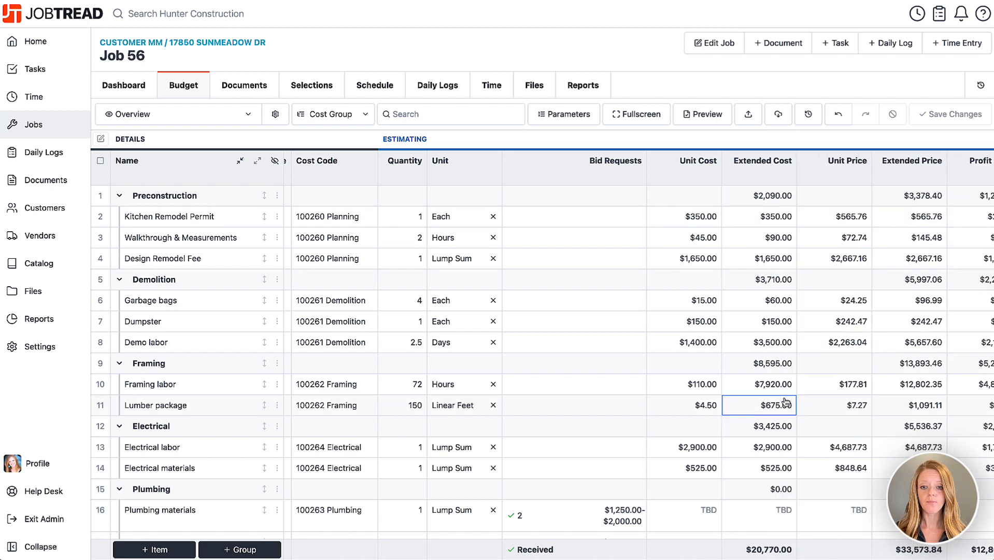
Expand the bid lists for Plumbing materials and labor, then select their unit cost cells
{"action": "scroll", "coordinate": [563, 487], "scroll_direction": "down", "scroll_amount": 3}
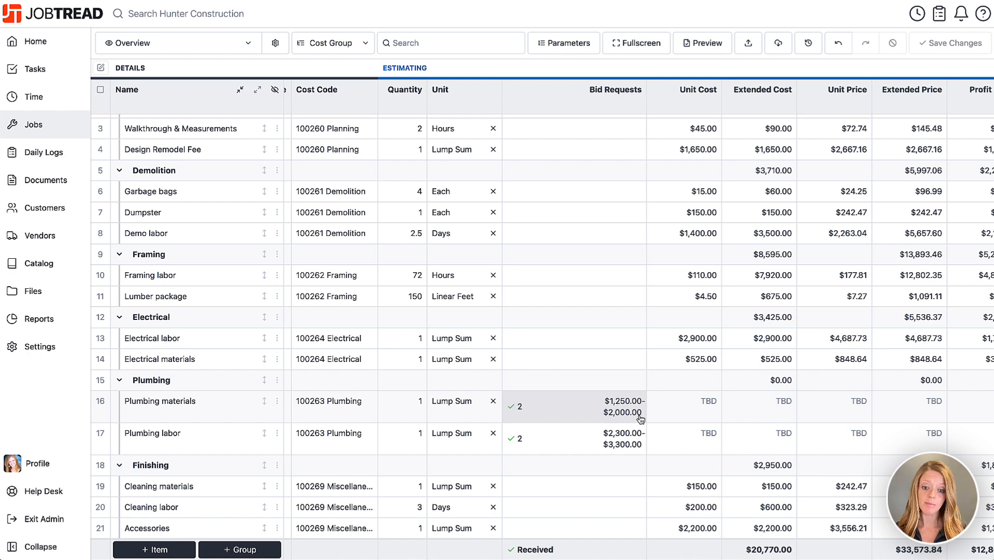
{"action": "left_click", "coordinate": [585, 417]}
{"action": "scroll", "coordinate": [585, 418], "scroll_direction": "down", "scroll_amount": 1}
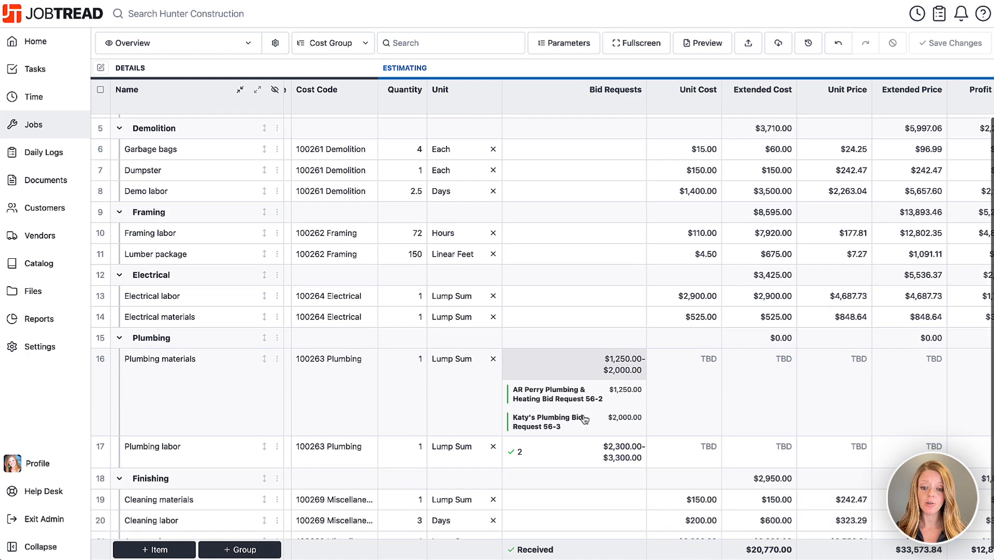
{"action": "left_click", "coordinate": [570, 447]}
{"action": "scroll", "coordinate": [570, 445], "scroll_direction": "down", "scroll_amount": 2}
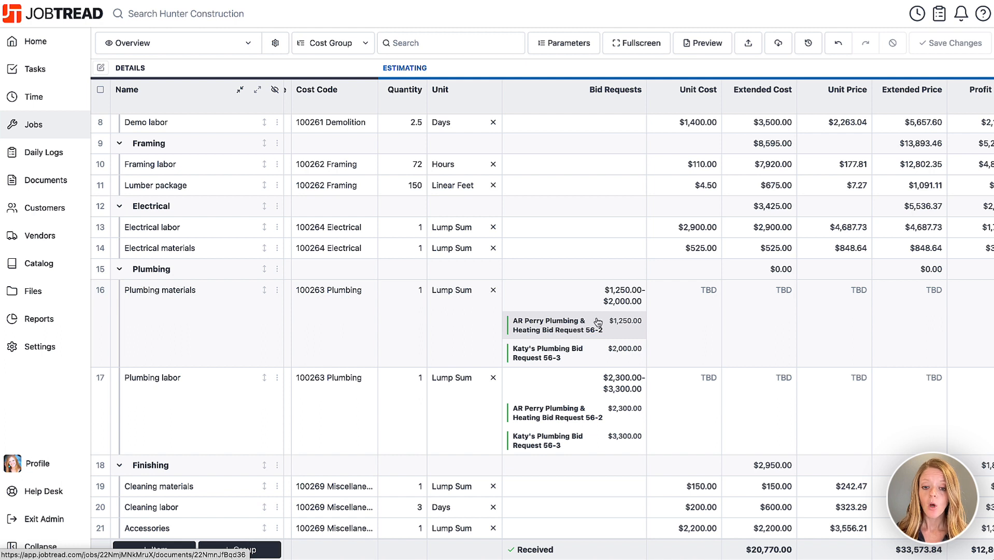
{"action": "left_click", "coordinate": [680, 293]}
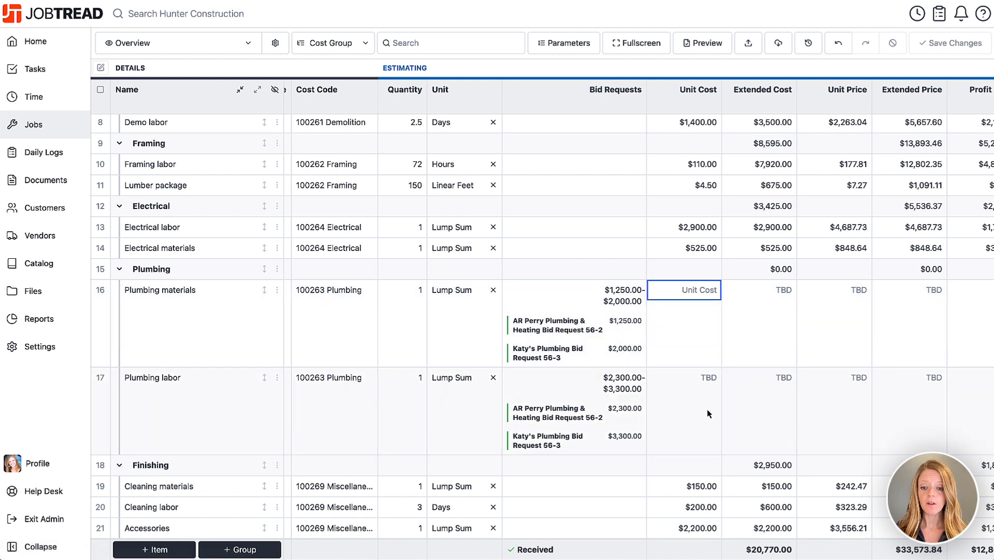
{"action": "left_click", "coordinate": [694, 380]}
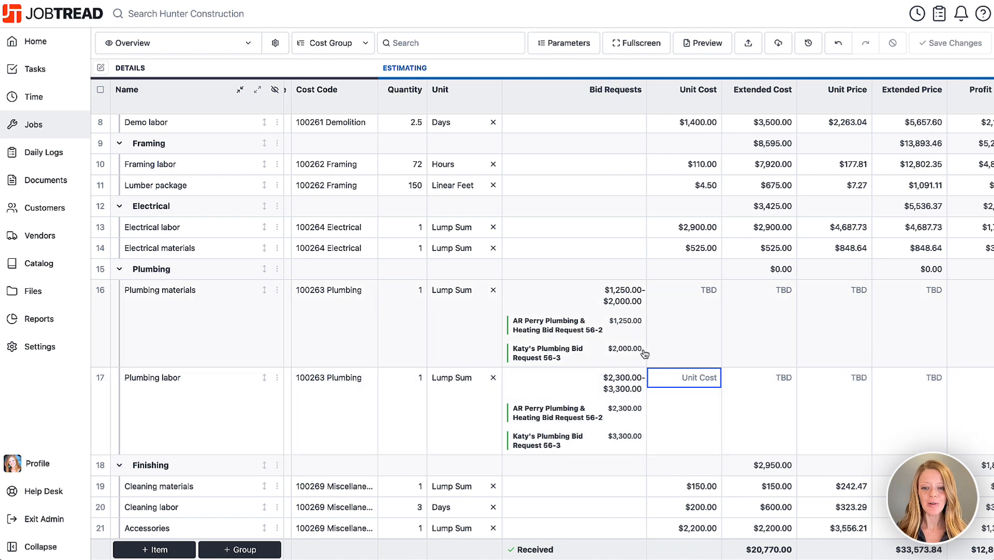
{"action": "left_click", "coordinate": [577, 325]}
{"action": "left_click", "coordinate": [576, 326]}
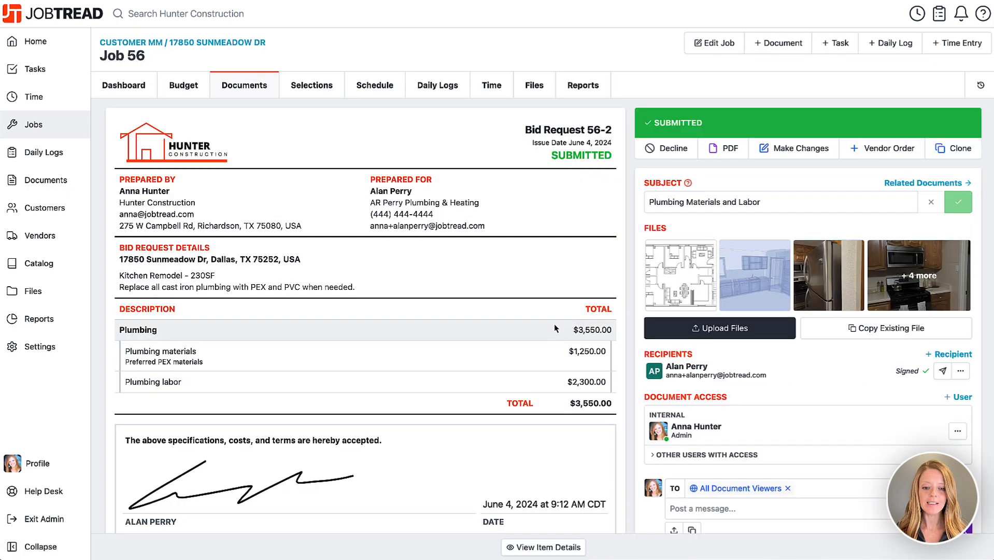
{"action": "scroll", "coordinate": [596, 347], "scroll_direction": "down", "scroll_amount": 3}
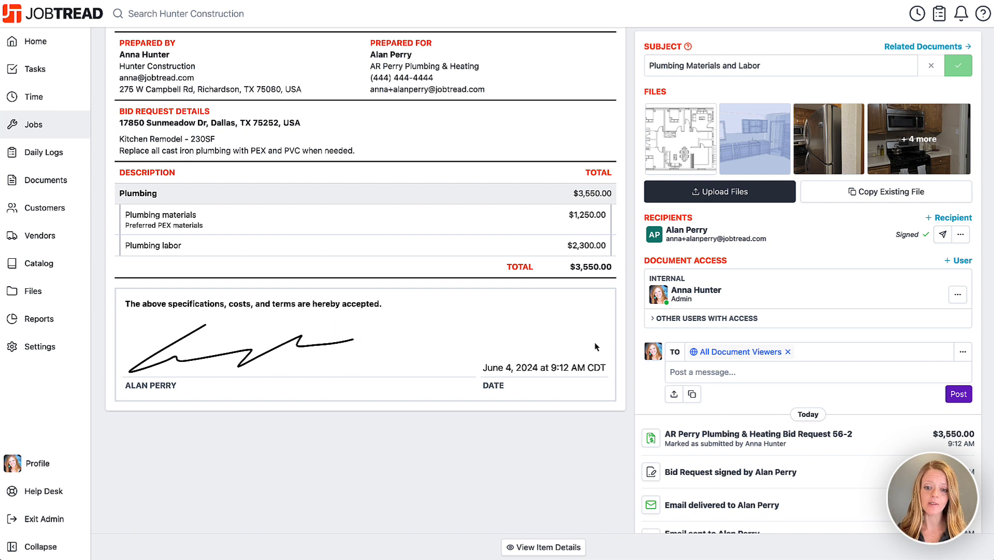
{"action": "left_click", "coordinate": [532, 551]}
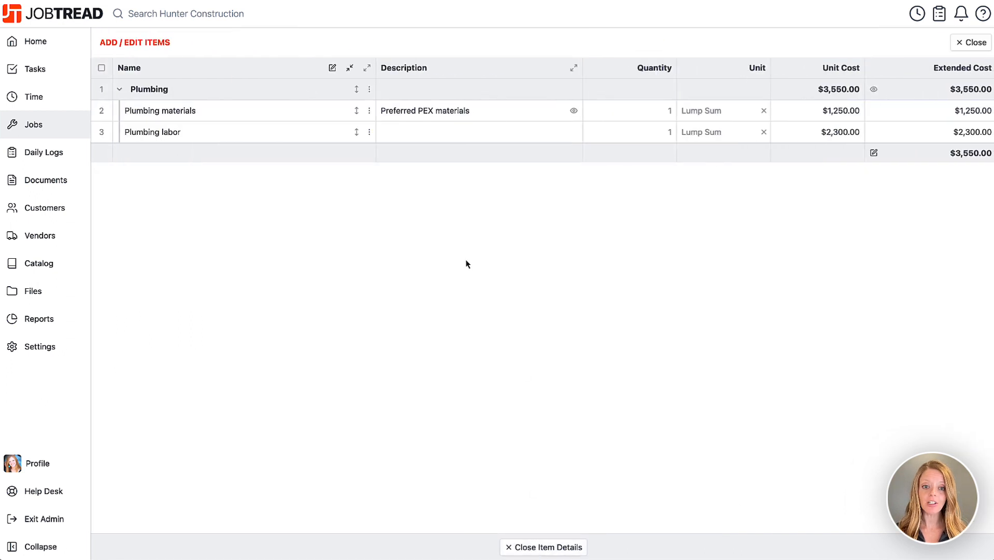
Update both plumbing budget items with Bid Request 56-2's unit costs and descriptions
{"action": "left_click", "coordinate": [102, 69]}
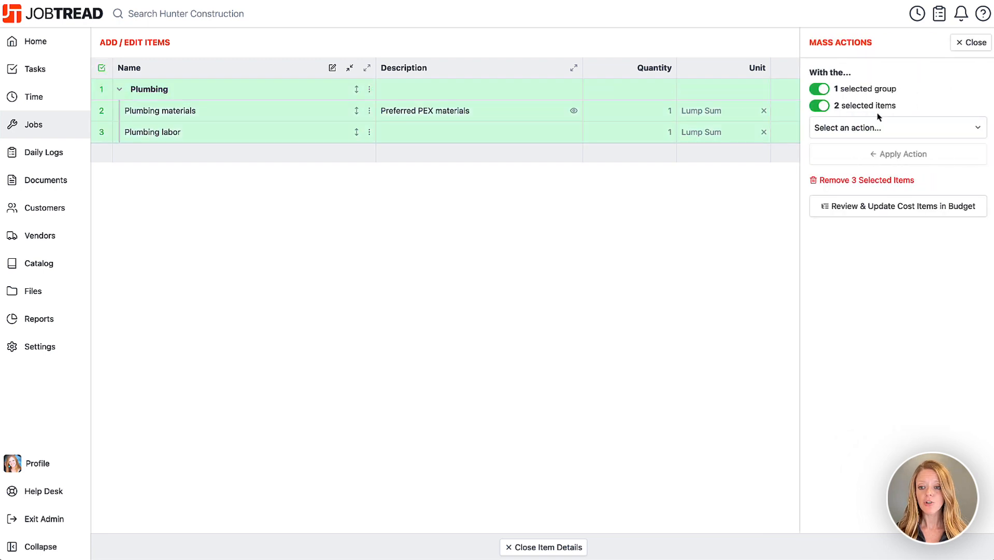
{"action": "left_click", "coordinate": [894, 209]}
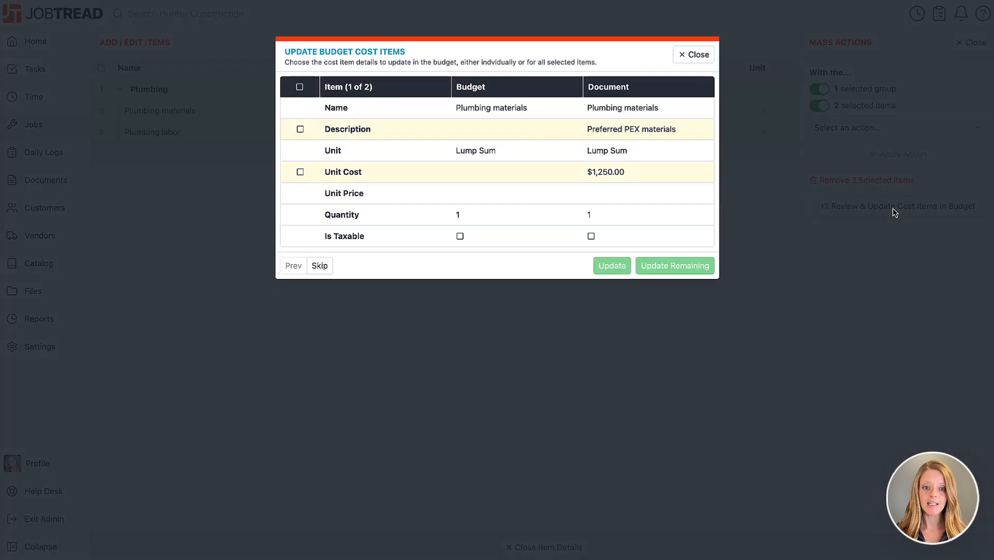
{"action": "left_click", "coordinate": [300, 172]}
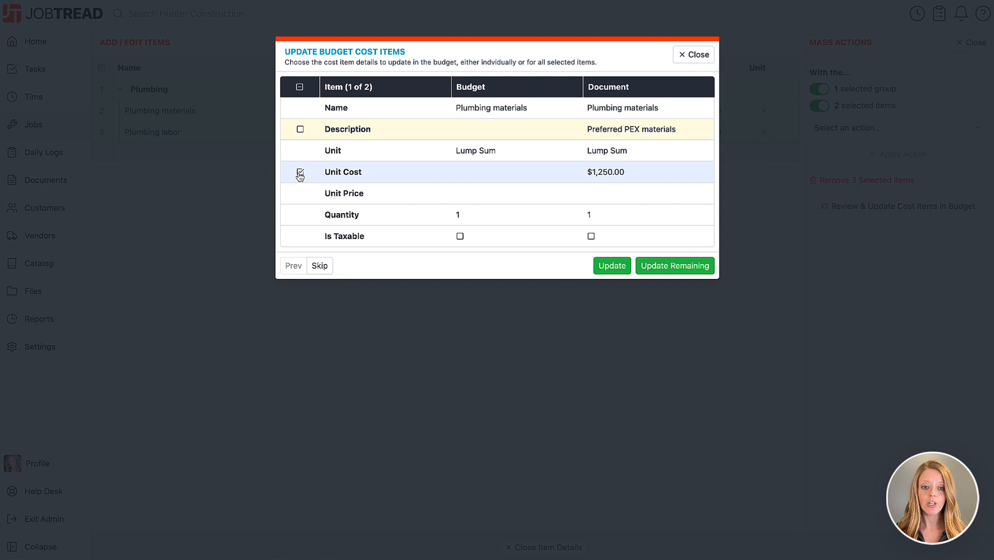
{"action": "left_click", "coordinate": [301, 129]}
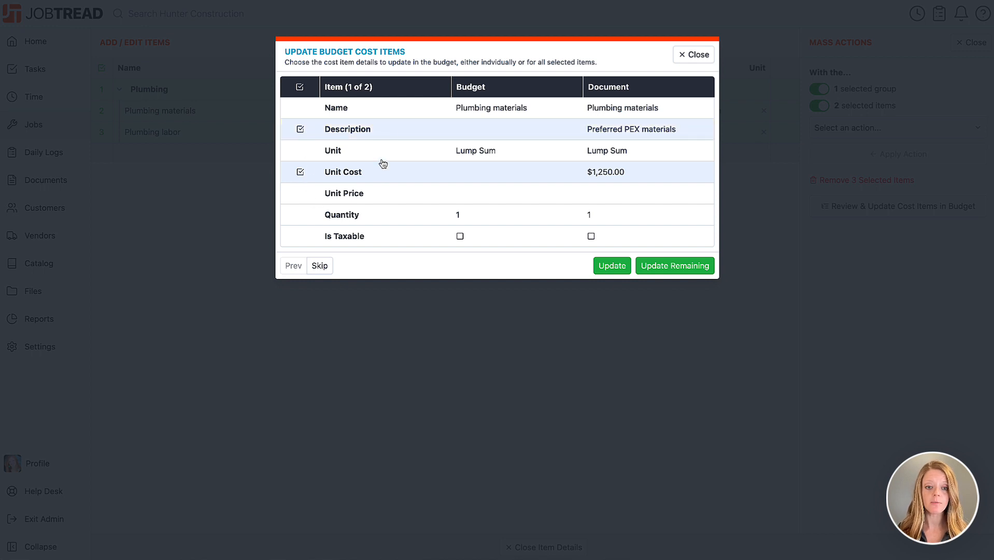
{"action": "left_click", "coordinate": [321, 266]}
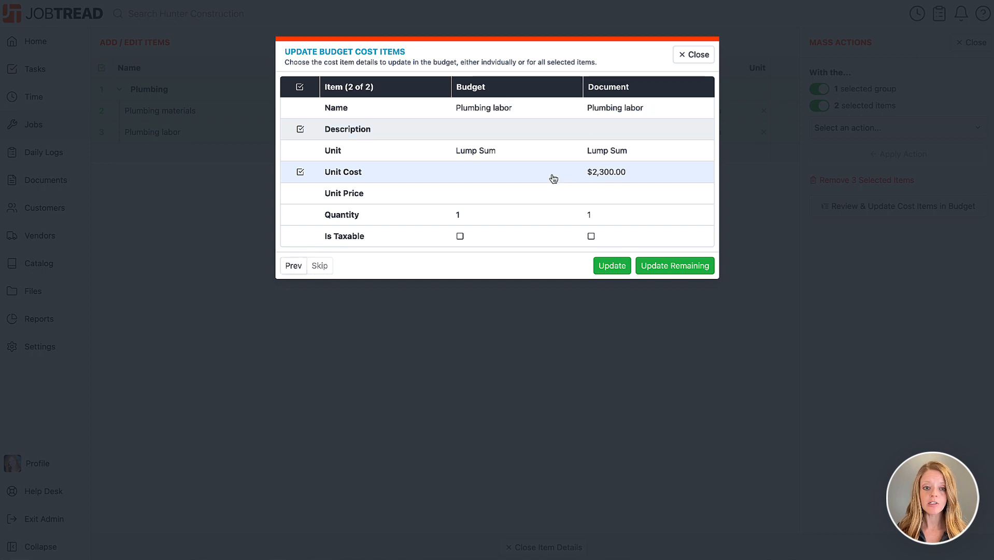
{"action": "left_click", "coordinate": [293, 268]}
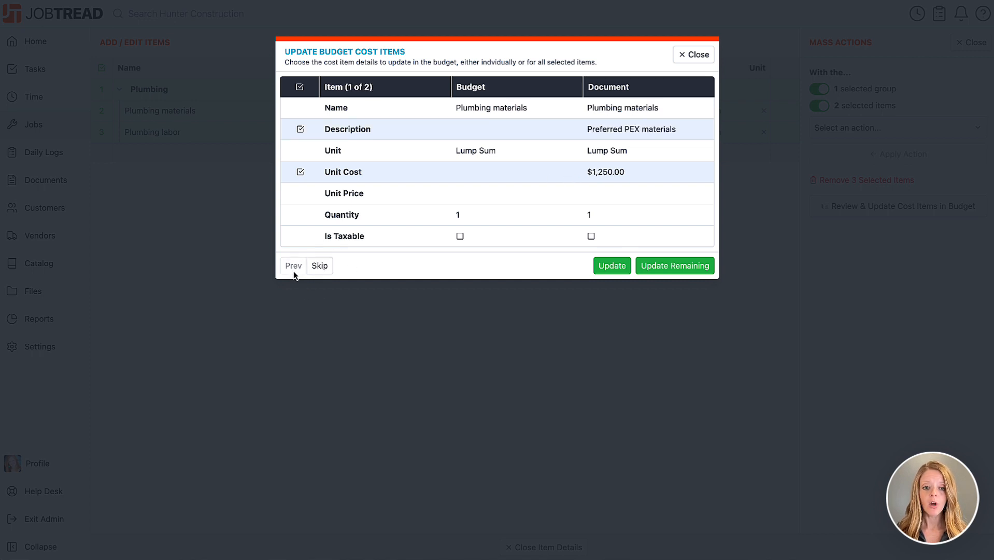
{"action": "left_click", "coordinate": [612, 266]}
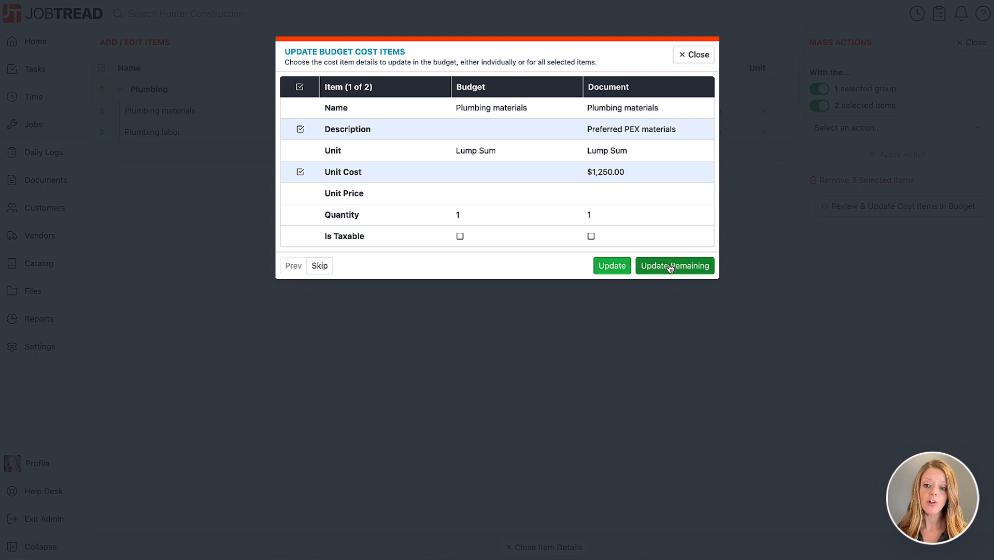
{"action": "left_click", "coordinate": [685, 266]}
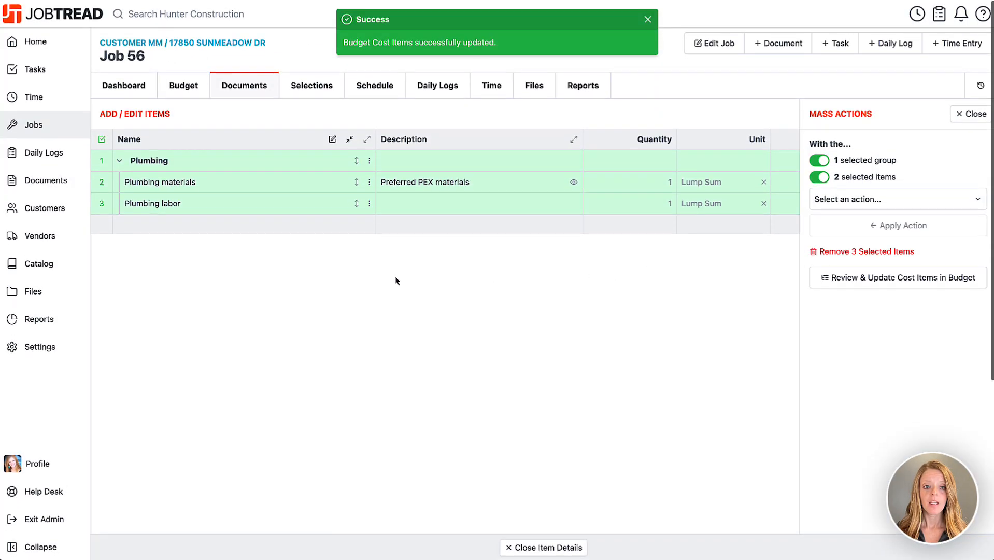
Verify the budget prices Plumbing at $1,250 and $2,300, then reopen Bid Request 56-2
{"action": "left_click", "coordinate": [193, 88]}
{"action": "scroll", "coordinate": [568, 387], "scroll_direction": "down", "scroll_amount": 1}
{"action": "scroll", "coordinate": [568, 387], "scroll_direction": "down", "scroll_amount": 3}
{"action": "scroll", "coordinate": [570, 386], "scroll_direction": "right", "scroll_amount": 5}
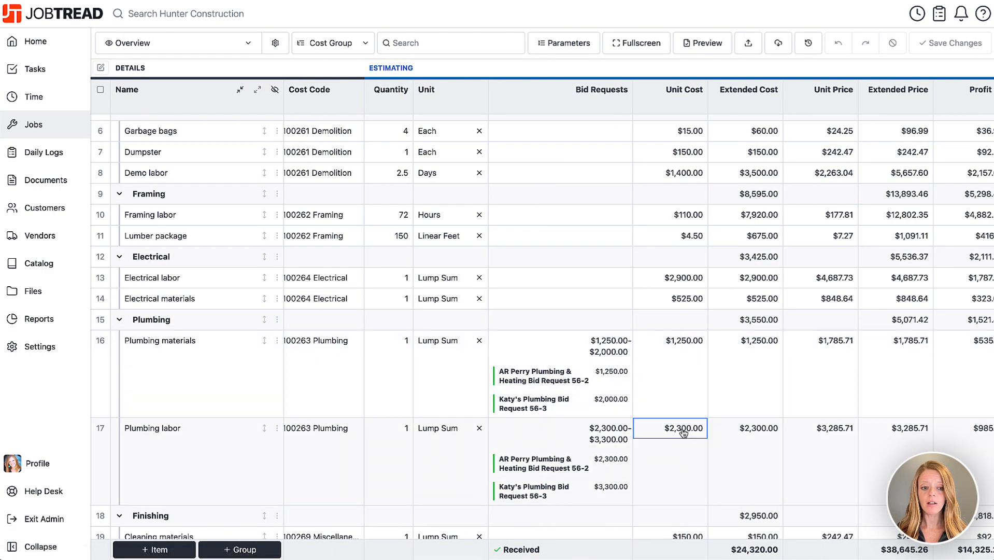
{"action": "scroll", "coordinate": [684, 431], "scroll_direction": "left", "scroll_amount": 5}
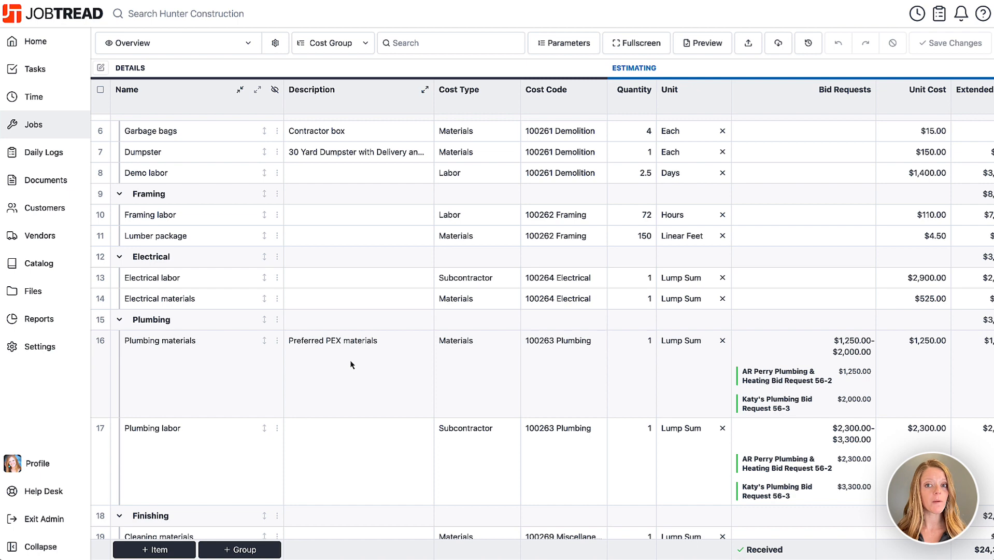
{"action": "left_click", "coordinate": [800, 380]}
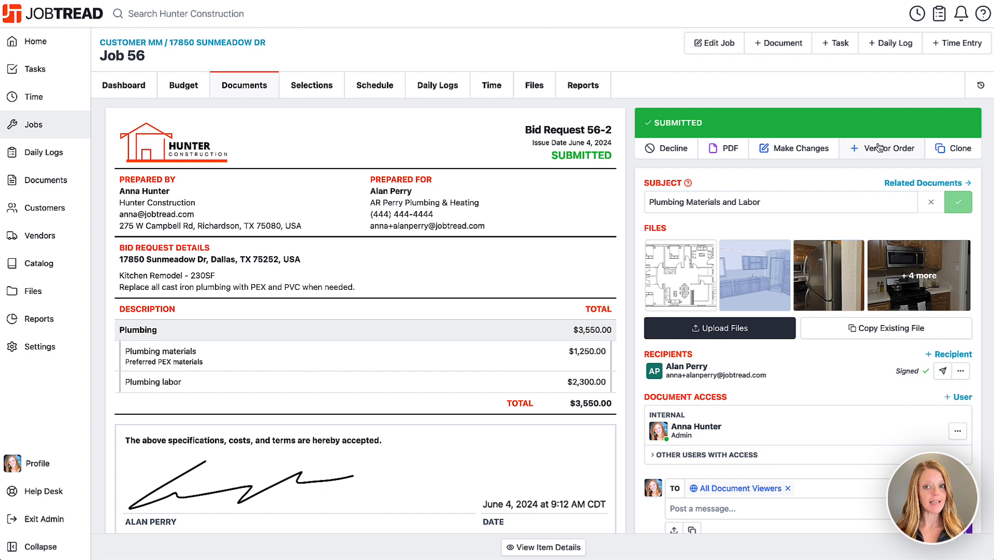
Open Katy's Plumbing Bid Request 56-3 ($5,300.00) from the Documents list
{"action": "left_click", "coordinate": [259, 89]}
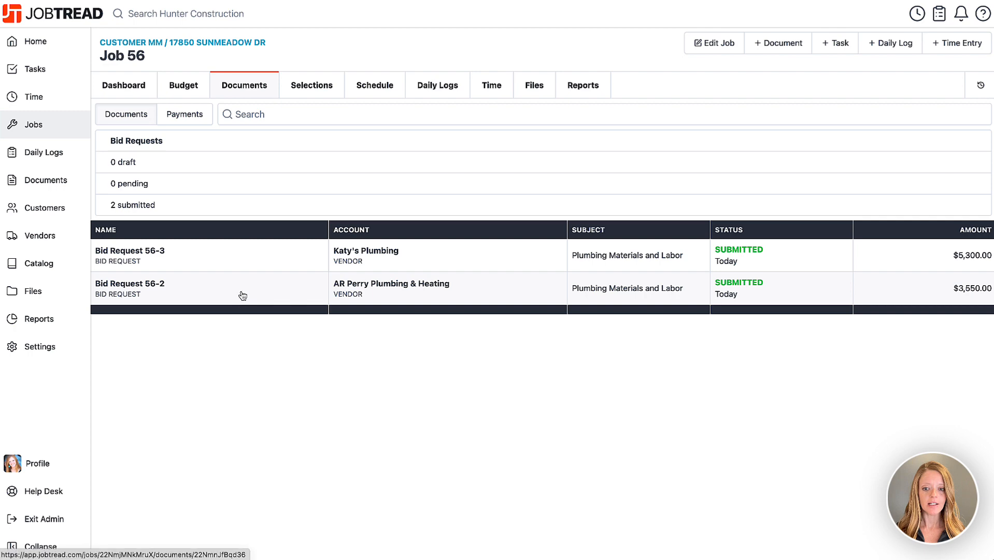
{"action": "left_click", "coordinate": [242, 262]}
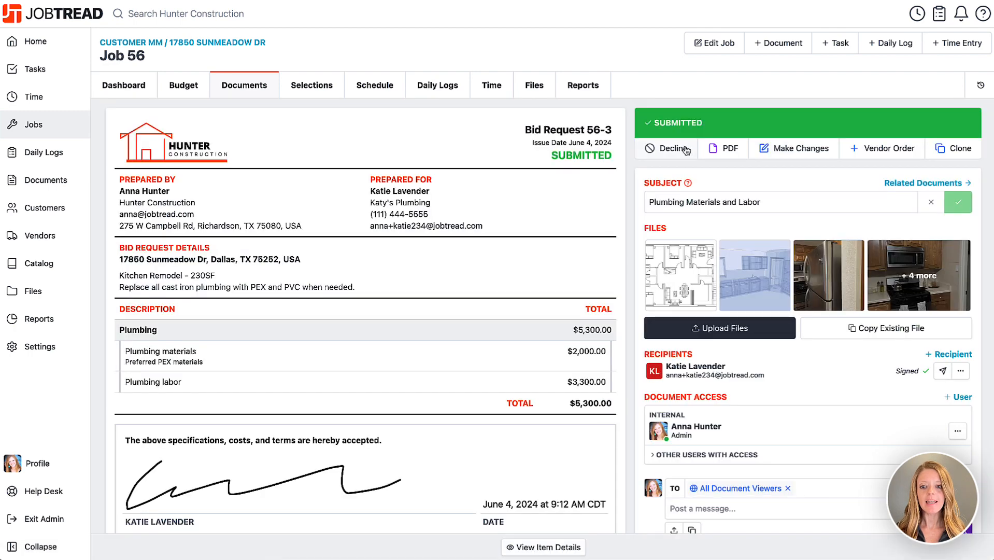